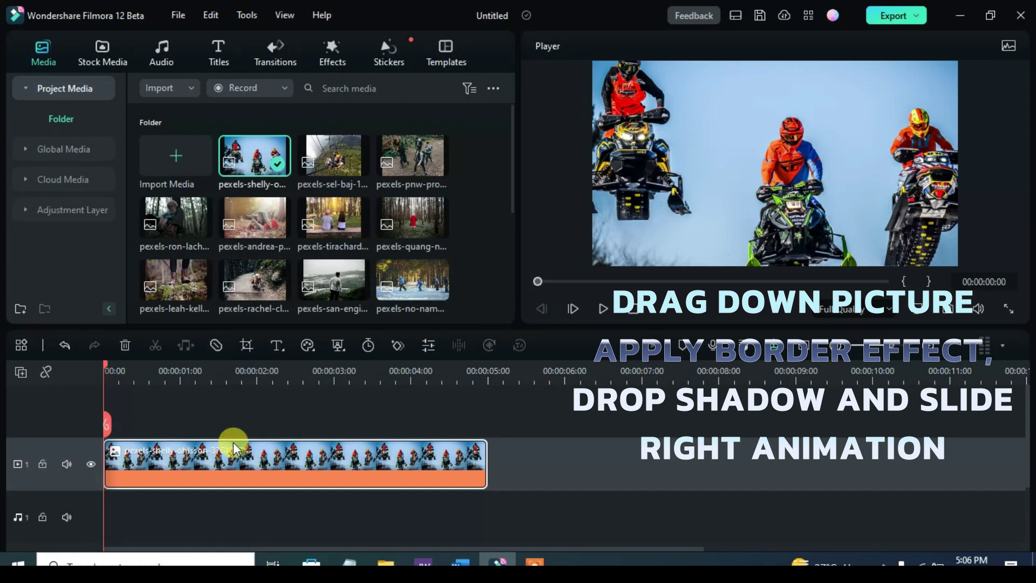
Step: Apply the Border effect from the Effects library to the snowmobile photo clip
{"action": "left_click", "coordinate": [338, 54]}
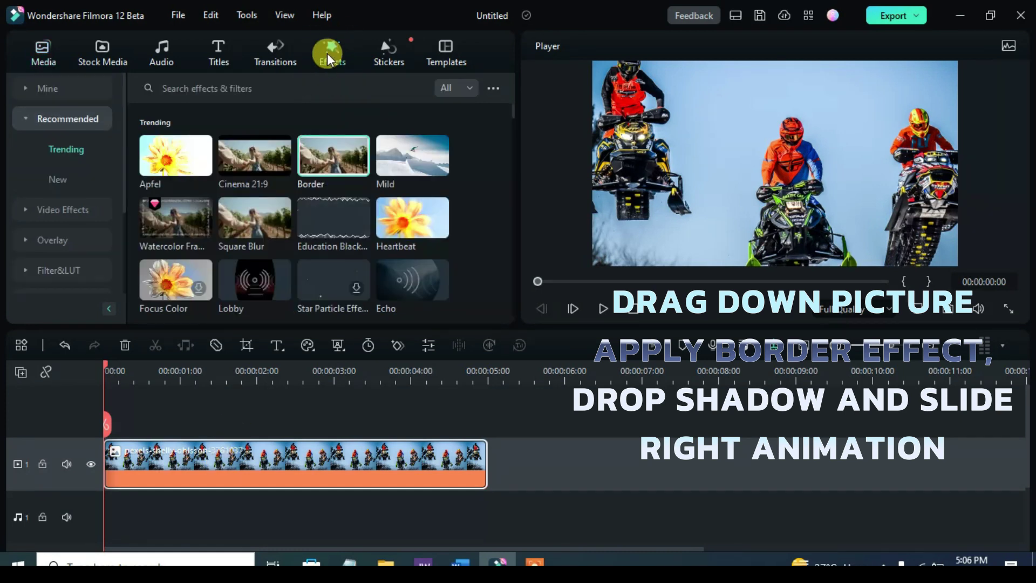
{"action": "left_click_drag", "start_coordinate": [317, 150], "coordinate": [224, 460]}
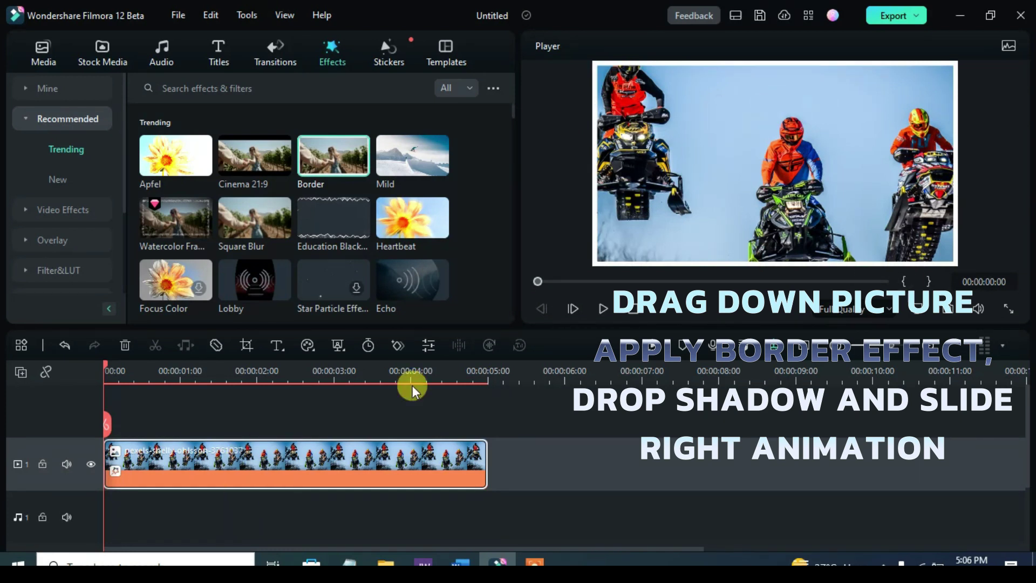
{"action": "double_click", "coordinate": [267, 459]}
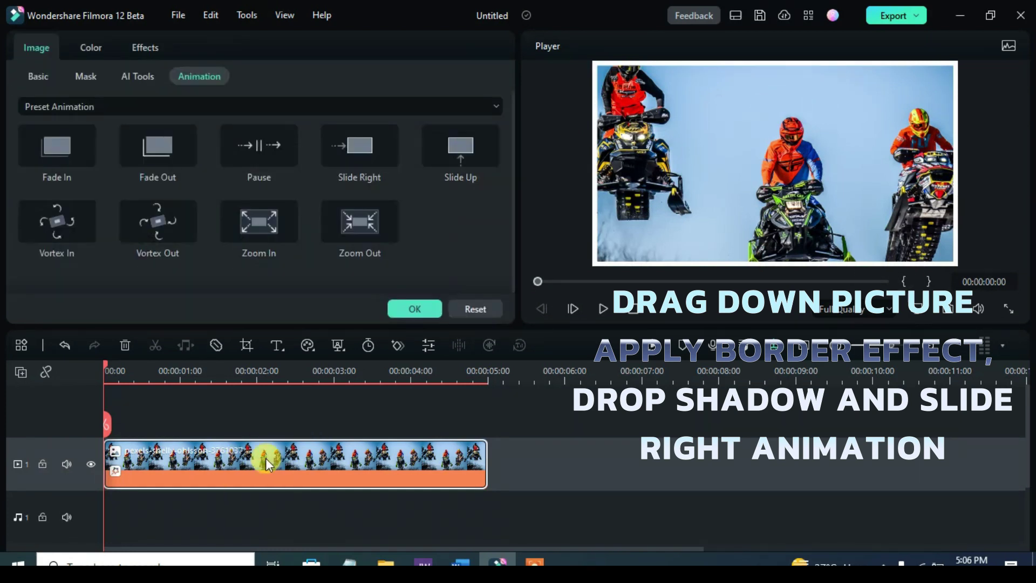
Step: Set the Border effect's start and end colours to black and its blur to 2.0
{"action": "left_click", "coordinate": [146, 48]}
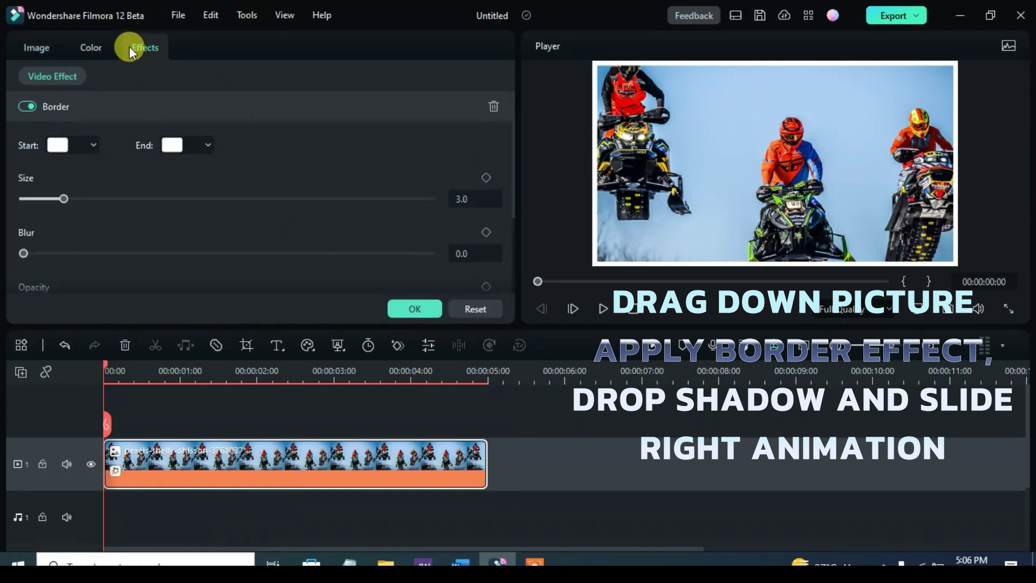
{"action": "left_click", "coordinate": [93, 145]}
{"action": "left_click", "coordinate": [56, 244]}
{"action": "left_click", "coordinate": [201, 146]}
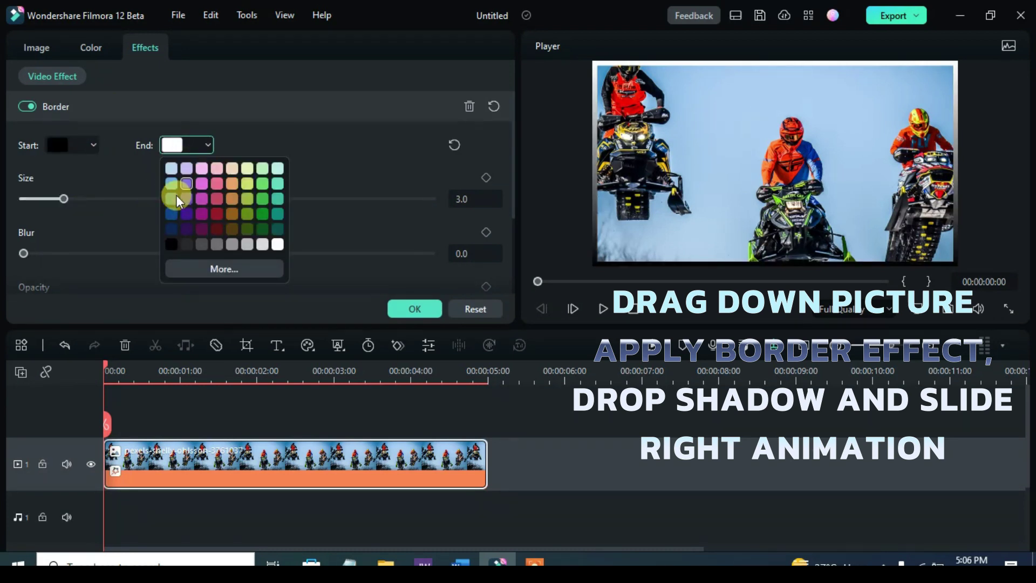
{"action": "left_click", "coordinate": [171, 244]}
{"action": "left_click", "coordinate": [462, 251]}
{"action": "type", "text": "2"}
{"action": "key", "text": "Return"}
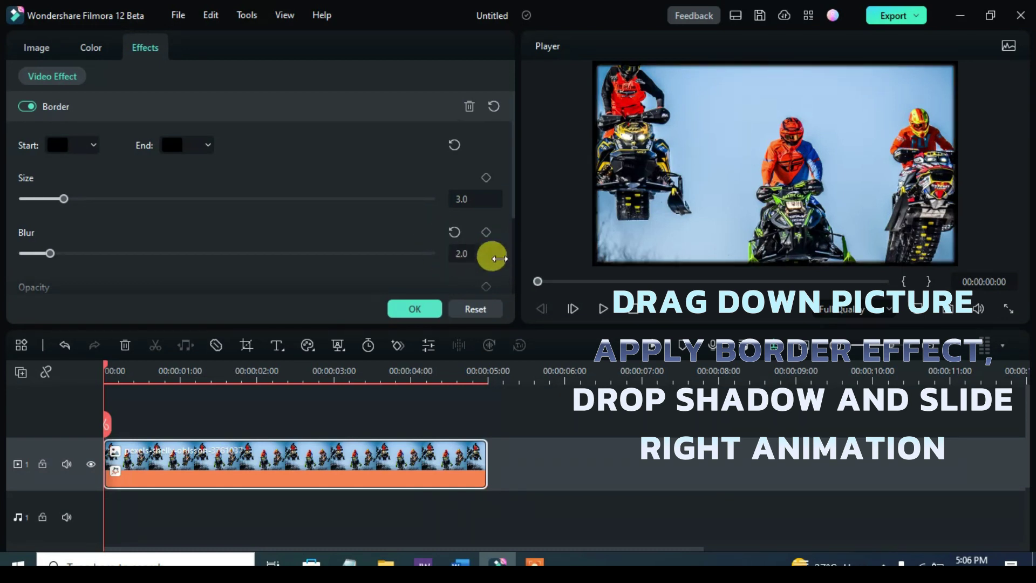
Step: Turn on a Retro-style black drop shadow for the photo clip and show its preset animations
{"action": "left_click", "coordinate": [37, 49]}
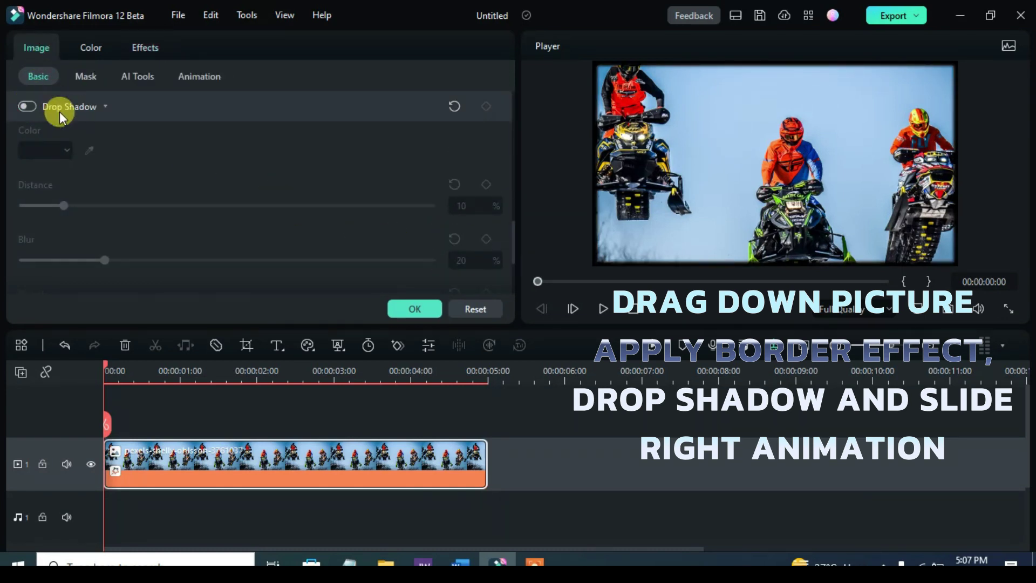
{"action": "scroll", "coordinate": [70, 102], "scroll_direction": "up", "scroll_amount": 2}
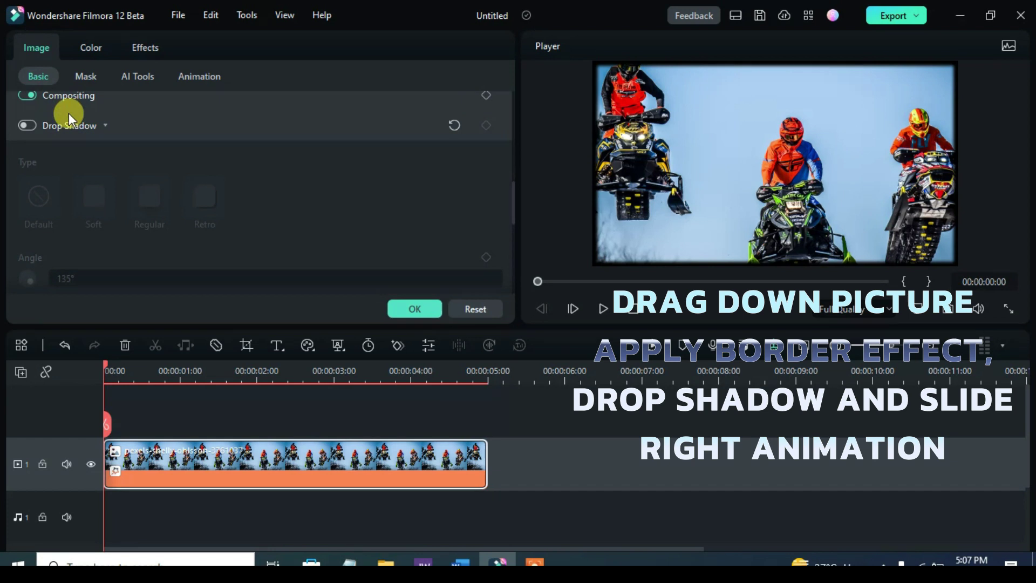
{"action": "left_click", "coordinate": [35, 170]}
{"action": "left_click", "coordinate": [199, 241]}
{"action": "scroll", "coordinate": [231, 225], "scroll_direction": "down", "scroll_amount": 1}
{"action": "scroll", "coordinate": [232, 225], "scroll_direction": "down", "scroll_amount": 3}
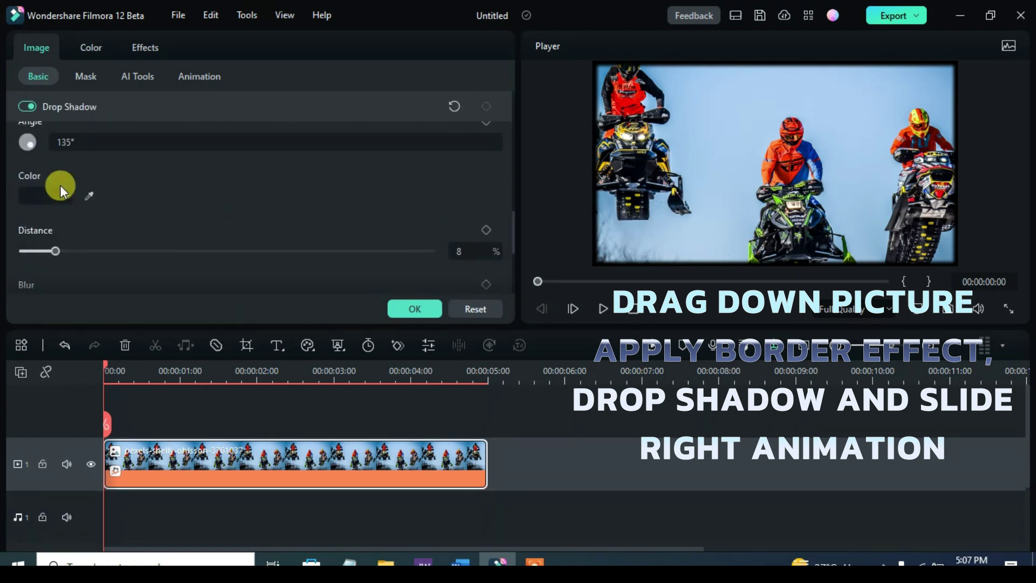
{"action": "left_click", "coordinate": [61, 193]}
{"action": "left_click", "coordinate": [31, 295]}
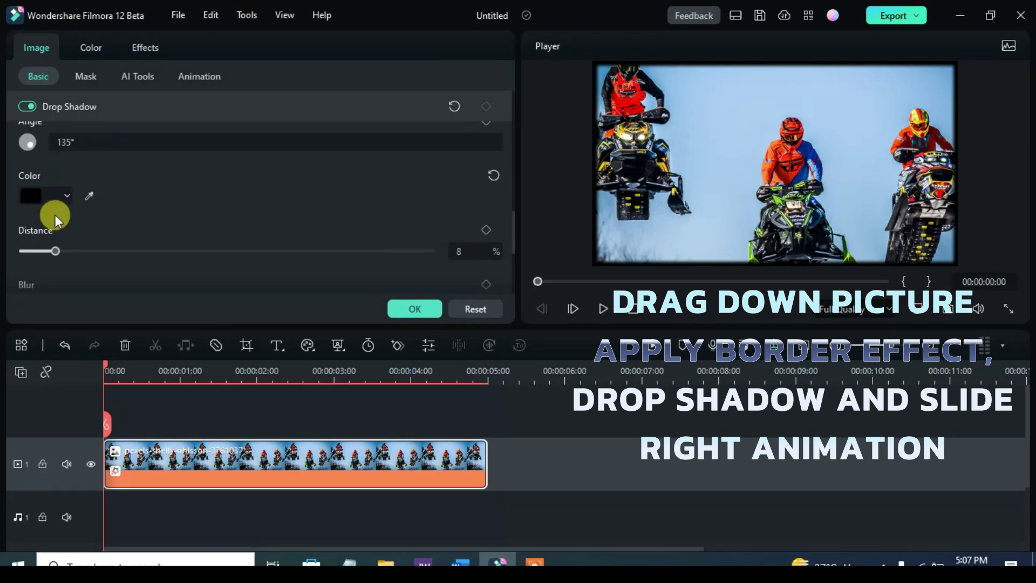
{"action": "scroll", "coordinate": [186, 201], "scroll_direction": "up", "scroll_amount": 4}
{"action": "left_click", "coordinate": [193, 77]}
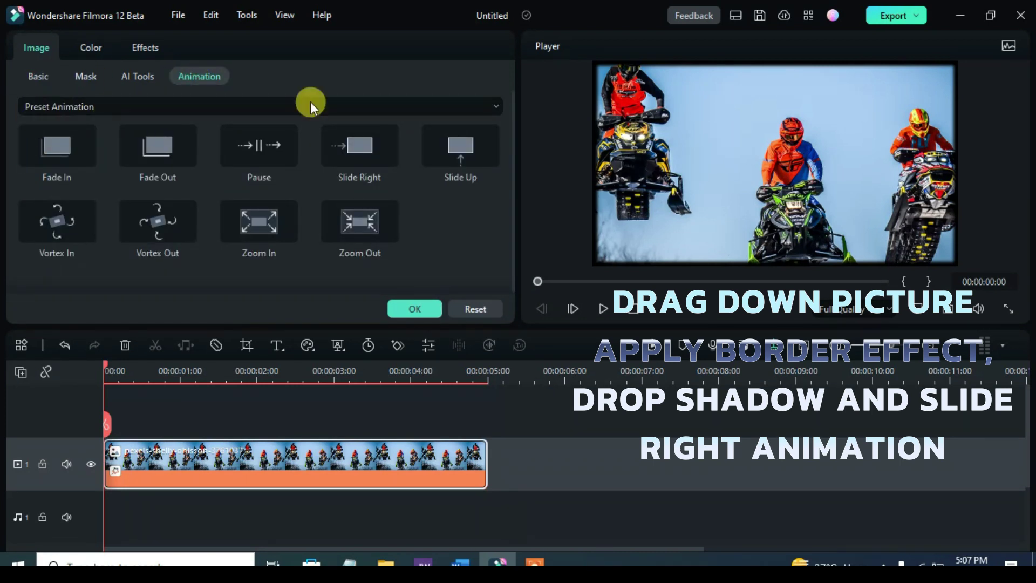
Step: Apply the Slide Right animation, preview it, and move its keyframe to 00:00:00:20
{"action": "double_click", "coordinate": [351, 151]}
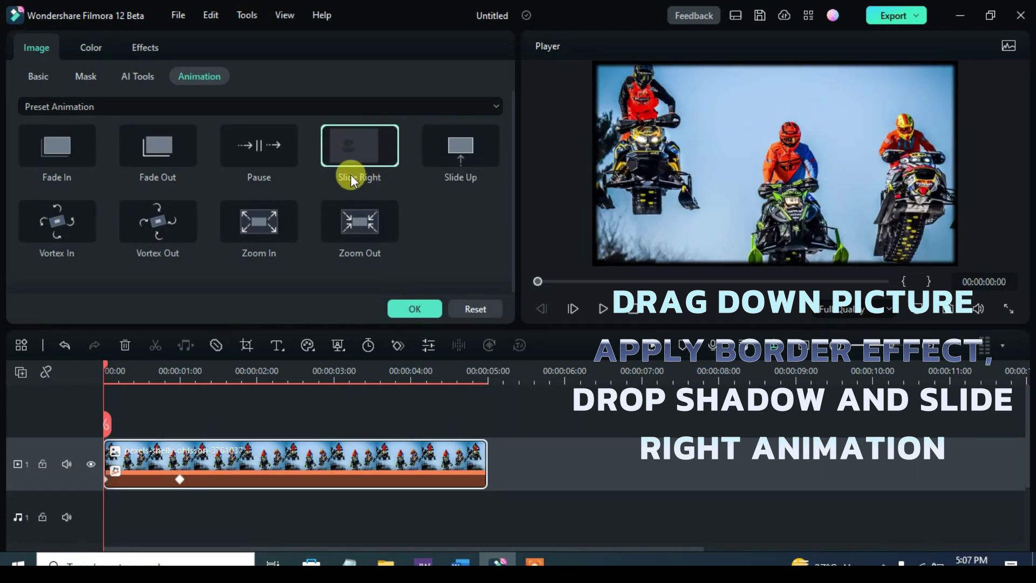
{"action": "left_click", "coordinate": [653, 348]}
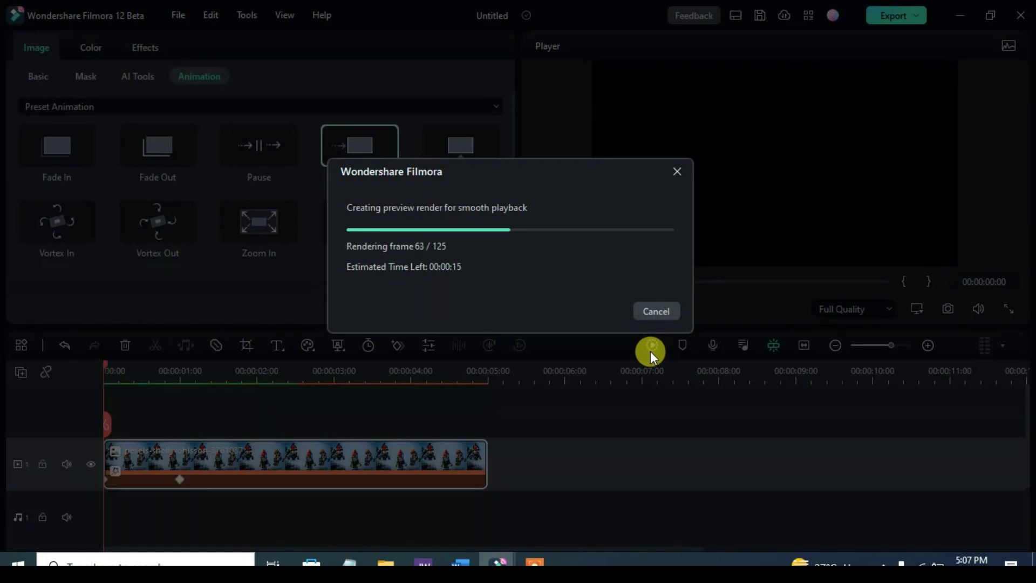
{"action": "left_click", "coordinate": [603, 309]}
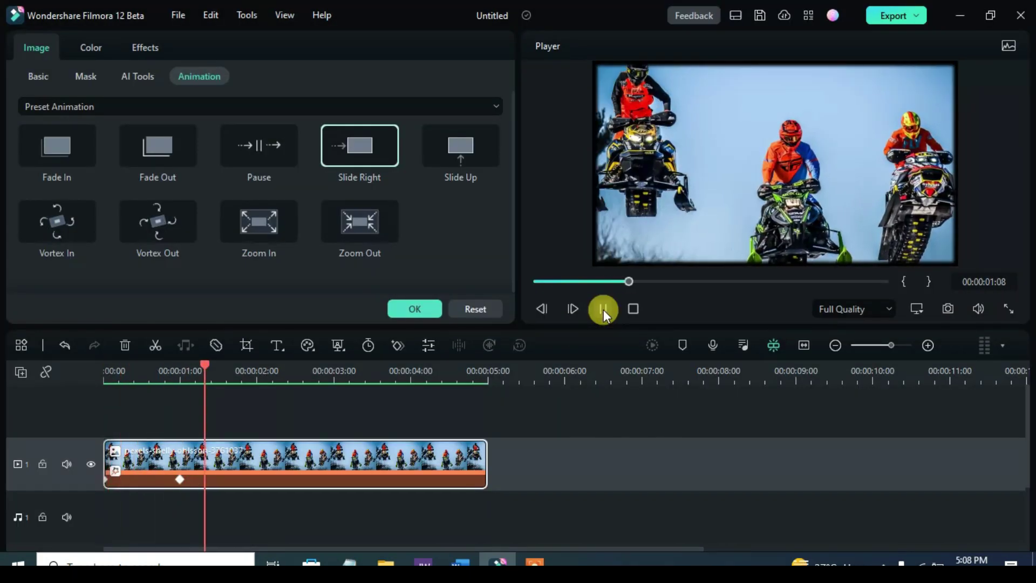
{"action": "left_click", "coordinate": [536, 281]}
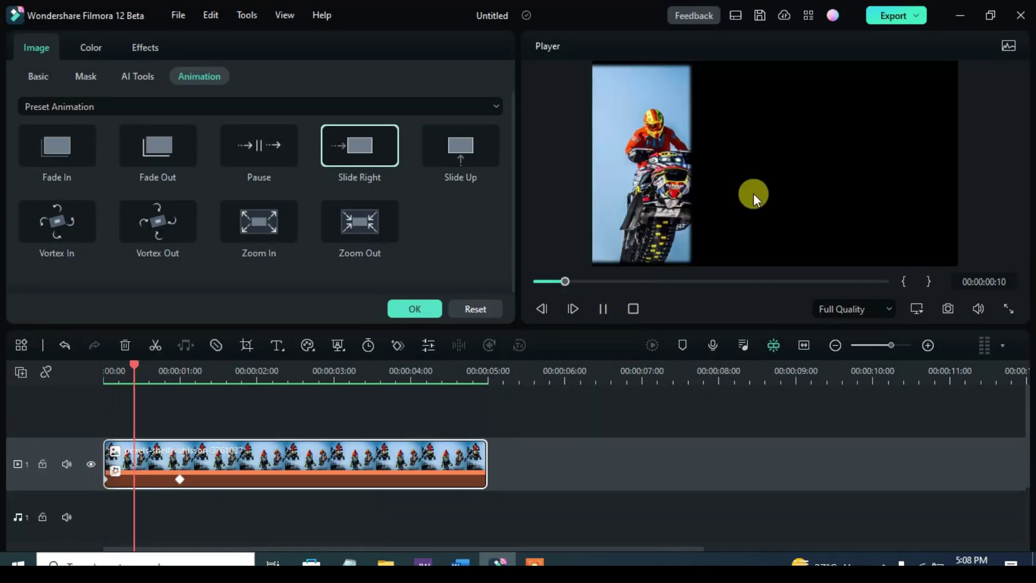
{"action": "left_click", "coordinate": [601, 307]}
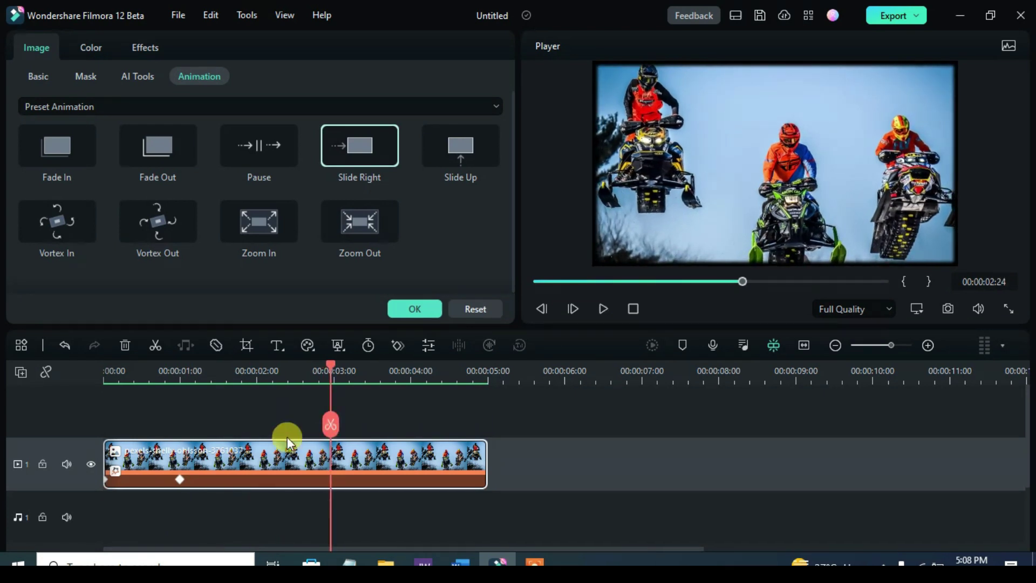
{"action": "left_click_drag", "start_coordinate": [330, 368], "coordinate": [164, 366]}
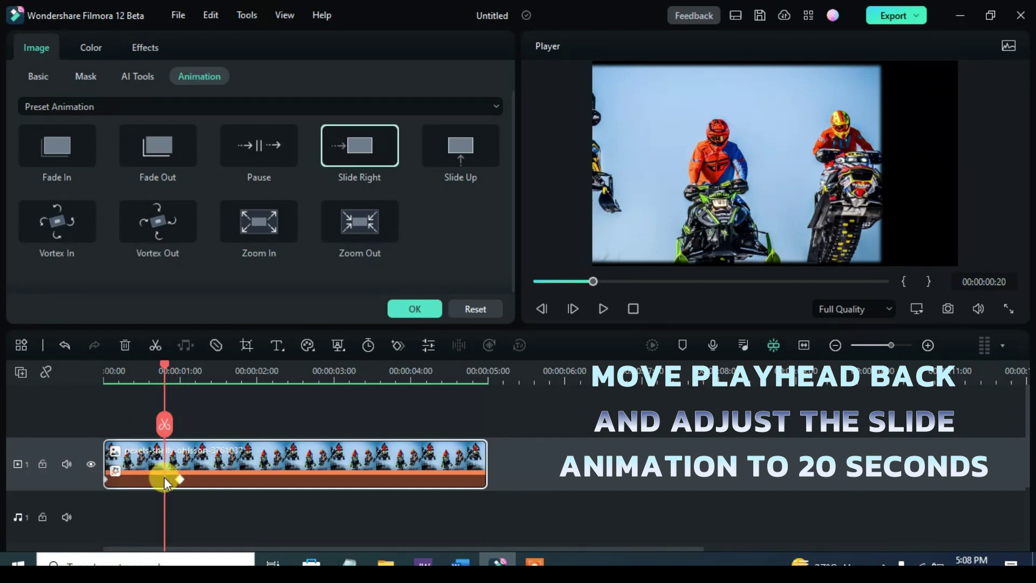
{"action": "left_click_drag", "start_coordinate": [179, 479], "coordinate": [164, 479]}
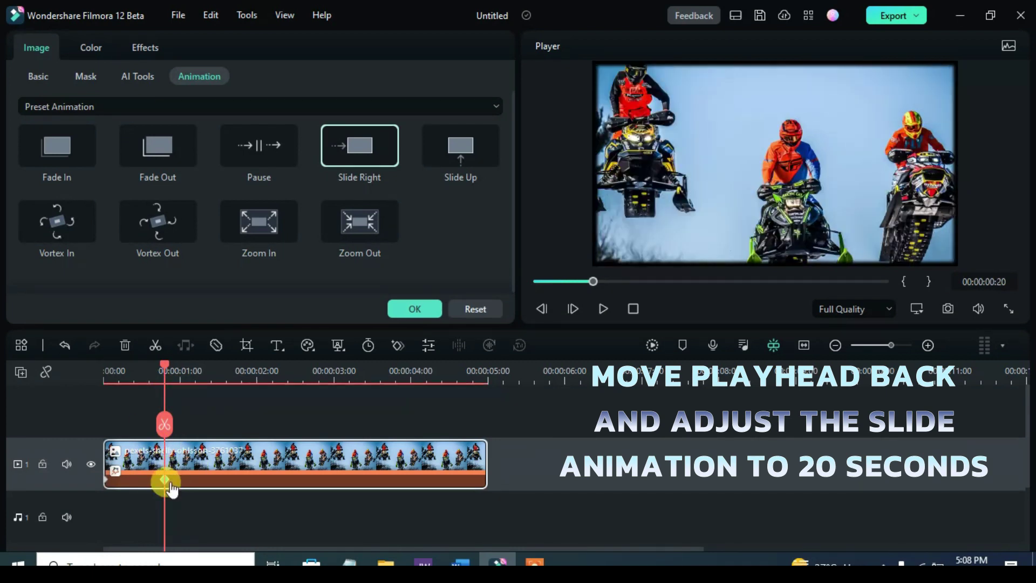
Step: Copy the animated photo clip and paste it onto a newly added video track 2
{"action": "right_click", "coordinate": [203, 471]}
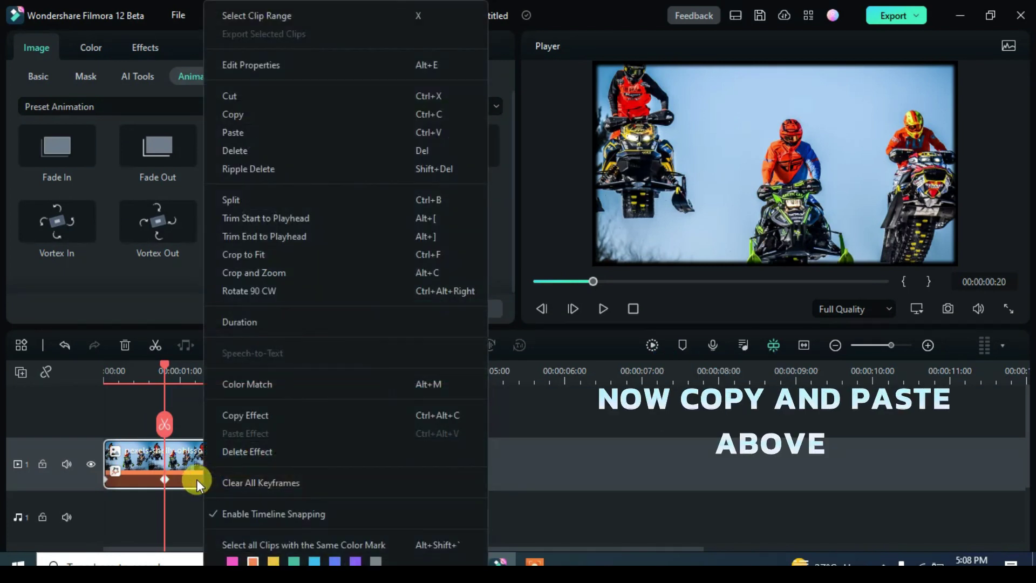
{"action": "left_click", "coordinate": [244, 115]}
{"action": "left_click", "coordinate": [21, 372]}
{"action": "left_click", "coordinate": [47, 396]}
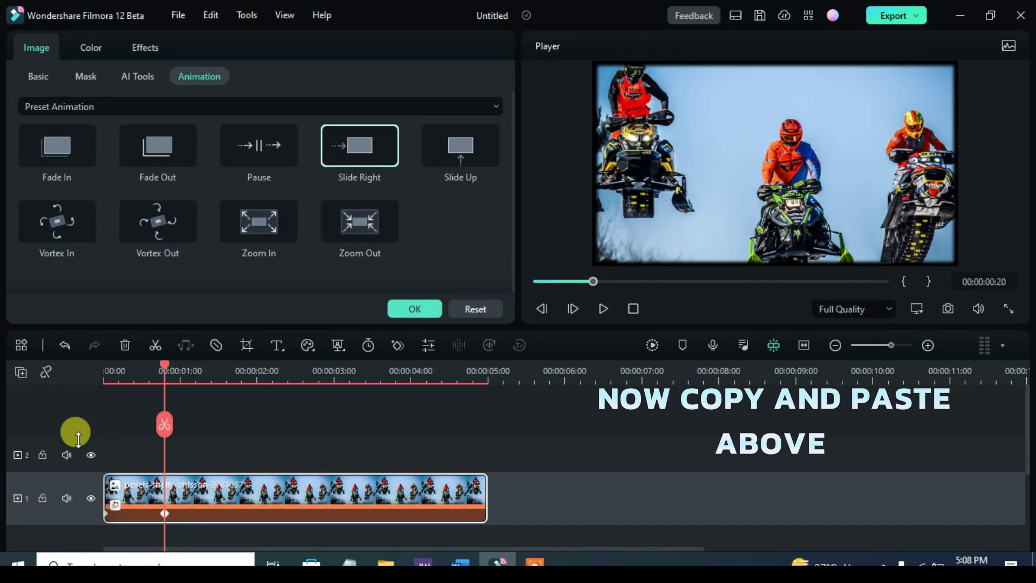
{"action": "right_click", "coordinate": [202, 454]}
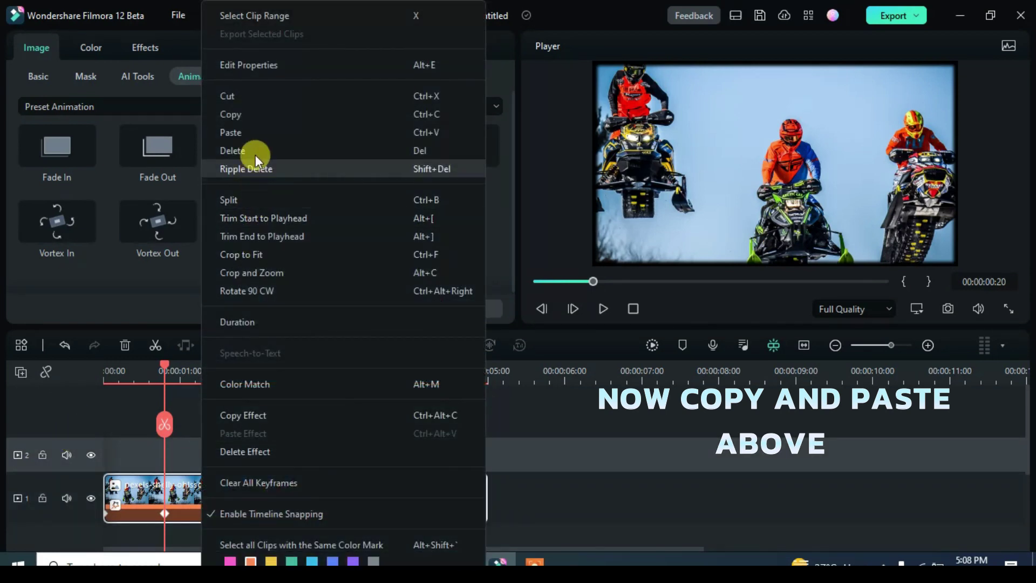
{"action": "left_click", "coordinate": [250, 134]}
Step: Swap the track-2 copy's picture for the paragliding photo pexels-sel-baj, keeping its animation
{"action": "left_click", "coordinate": [260, 450]}
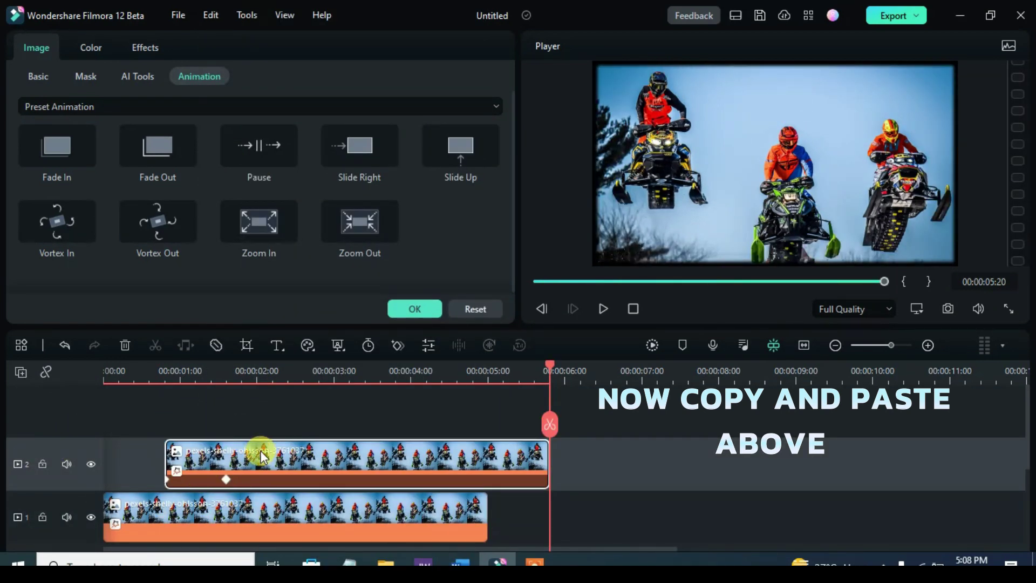
{"action": "key", "text": "Up"}
{"action": "left_click", "coordinate": [164, 363]}
{"action": "left_click_drag", "start_coordinate": [163, 367], "coordinate": [226, 371]}
{"action": "left_click", "coordinate": [429, 306]}
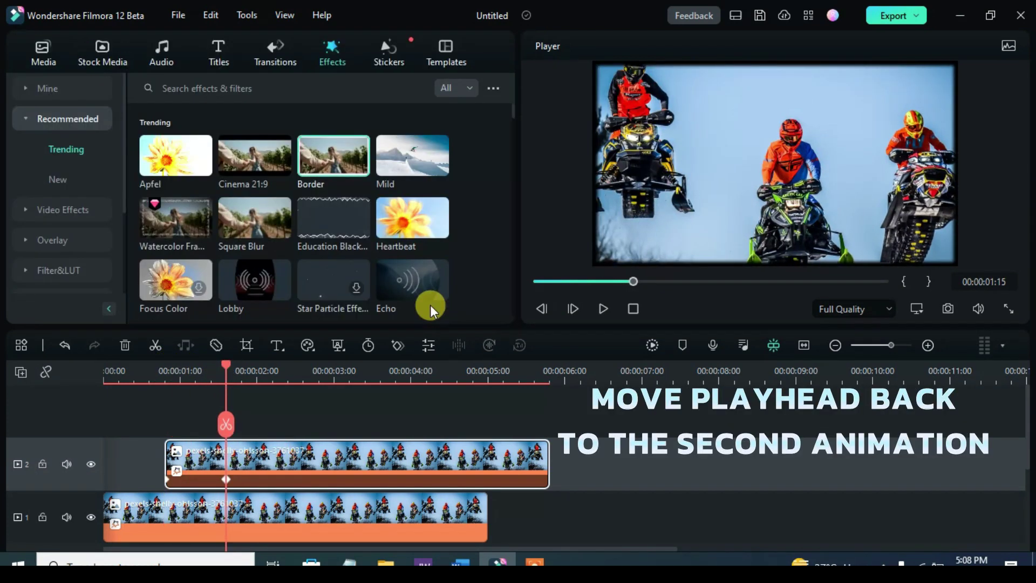
{"action": "left_click", "coordinate": [40, 54]}
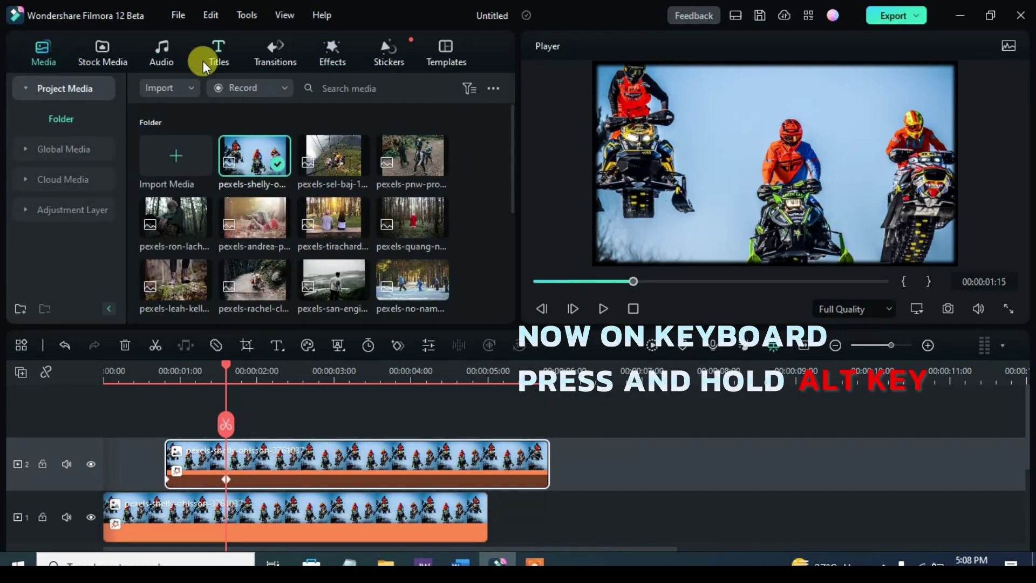
{"action": "left_click_drag", "start_coordinate": [318, 168], "coordinate": [305, 449]}
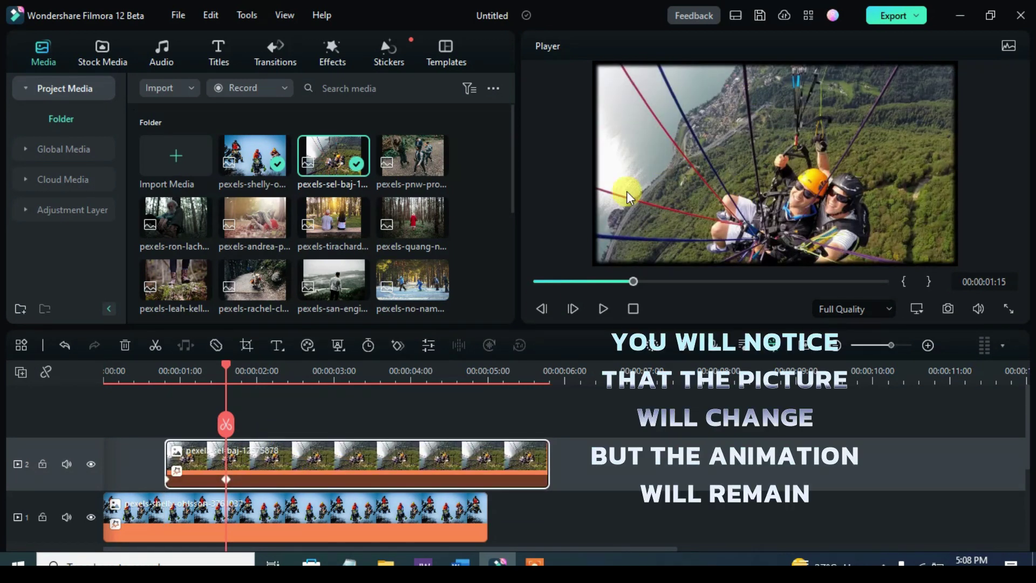
{"action": "left_click", "coordinate": [21, 371]}
Step: Add video track 3, paste the animated clip there, and swap in the hikers photo pexels-pnw
{"action": "left_click", "coordinate": [44, 396]}
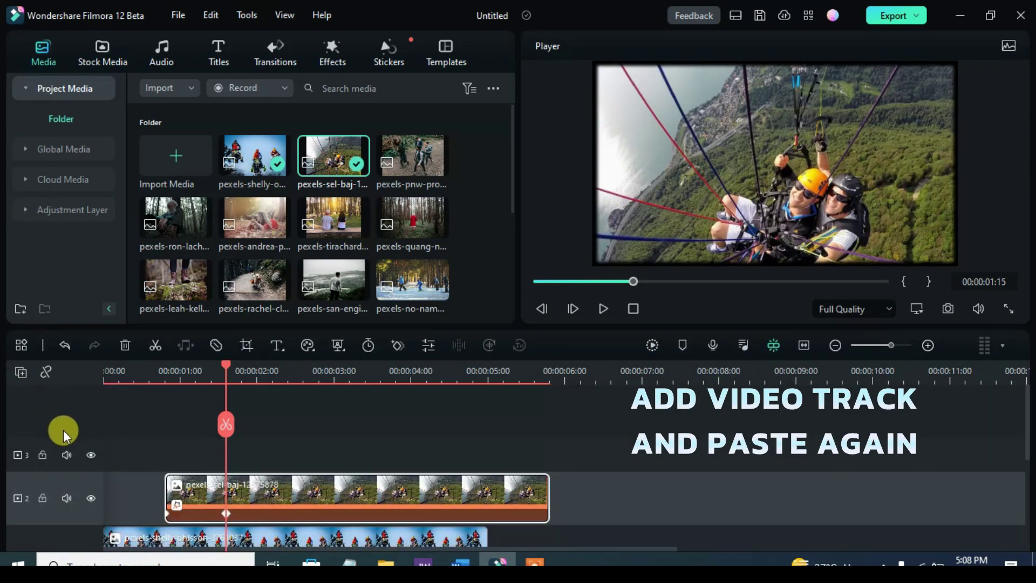
{"action": "left_click", "coordinate": [239, 451]}
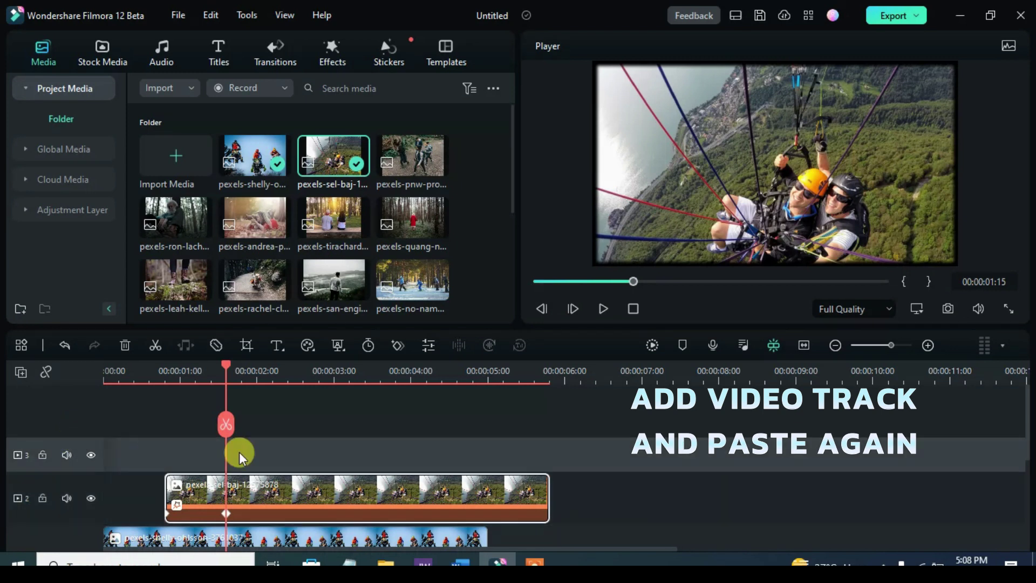
{"action": "right_click", "coordinate": [267, 446]}
{"action": "left_click", "coordinate": [339, 131]}
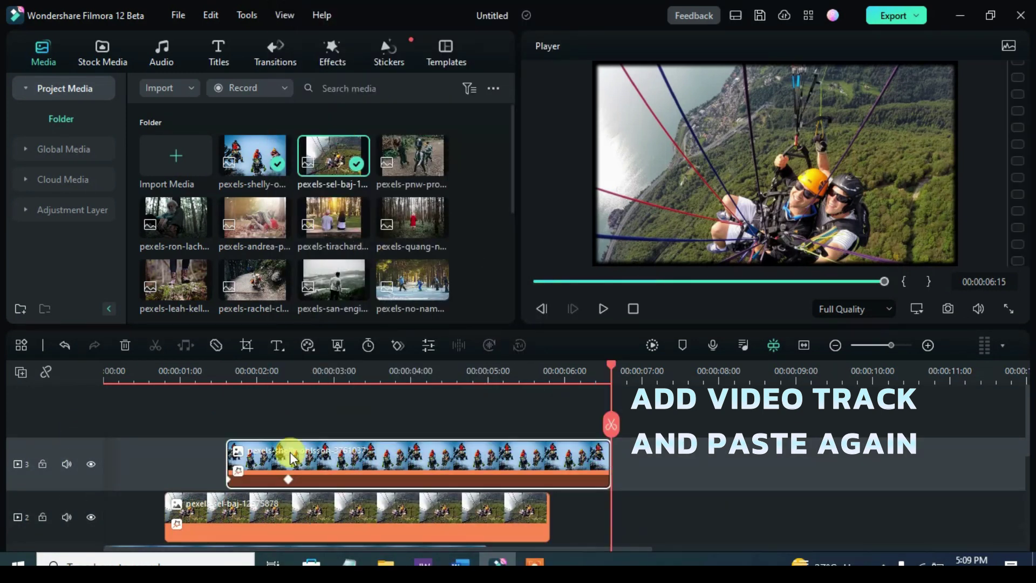
{"action": "double_click", "coordinate": [318, 454]}
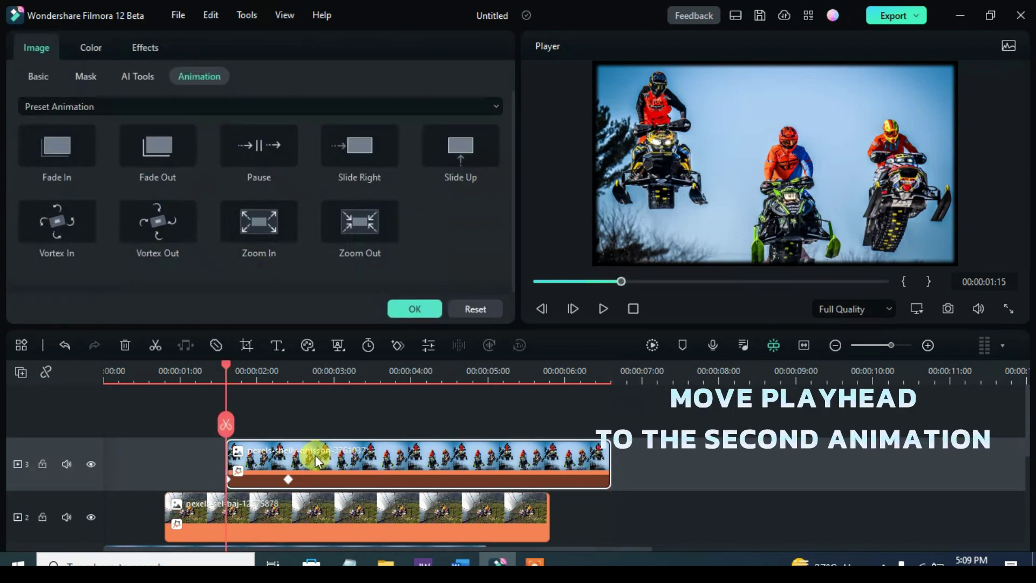
{"action": "left_click", "coordinate": [227, 365]}
{"action": "left_click_drag", "start_coordinate": [232, 365], "coordinate": [287, 372]}
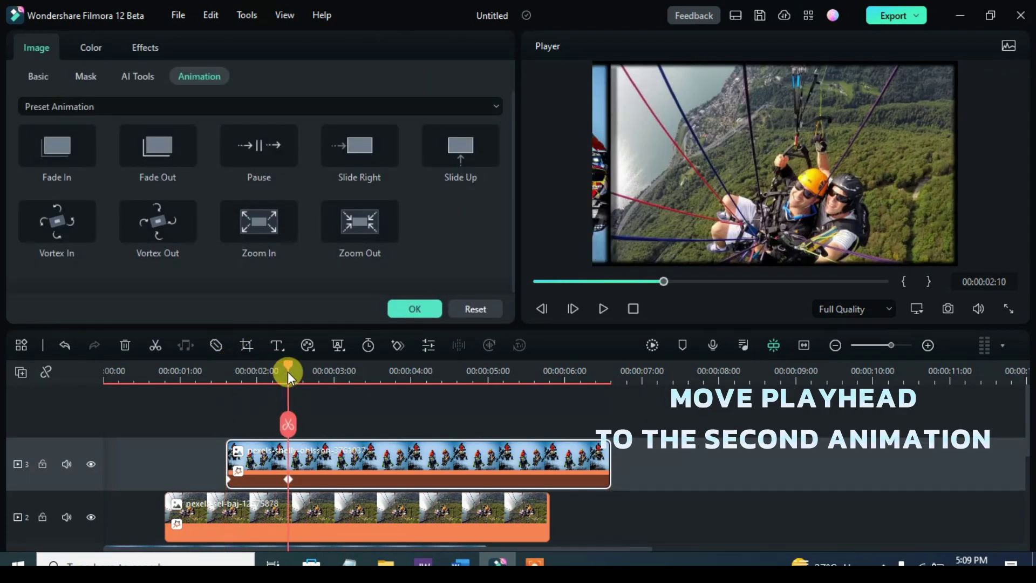
{"action": "left_click", "coordinate": [416, 308]}
{"action": "left_click_drag", "start_coordinate": [433, 182], "coordinate": [368, 464]}
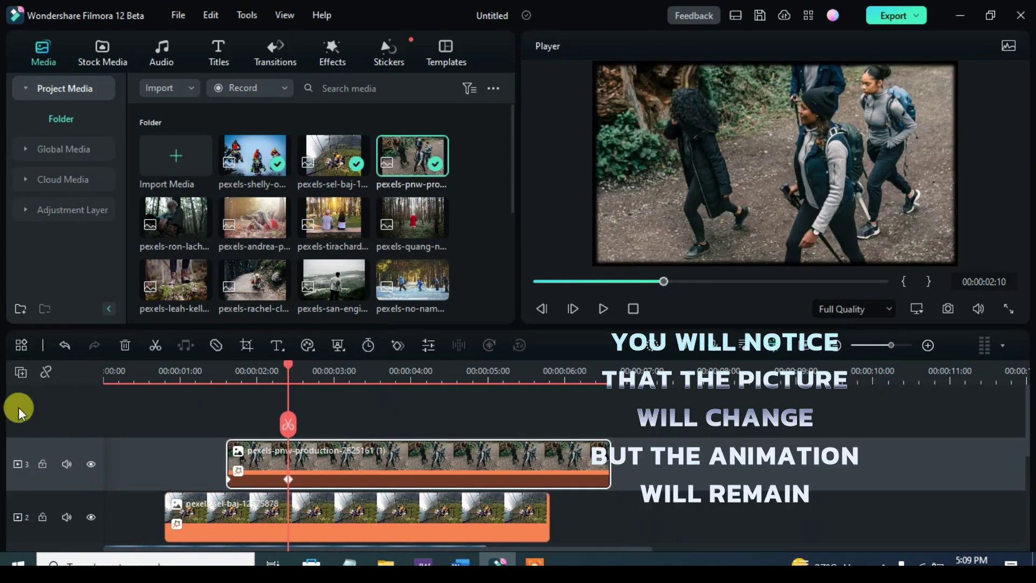
{"action": "left_click", "coordinate": [20, 373]}
Step: Add video track 4 with a pasted animated copy showing the old man photo
{"action": "left_click", "coordinate": [36, 397]}
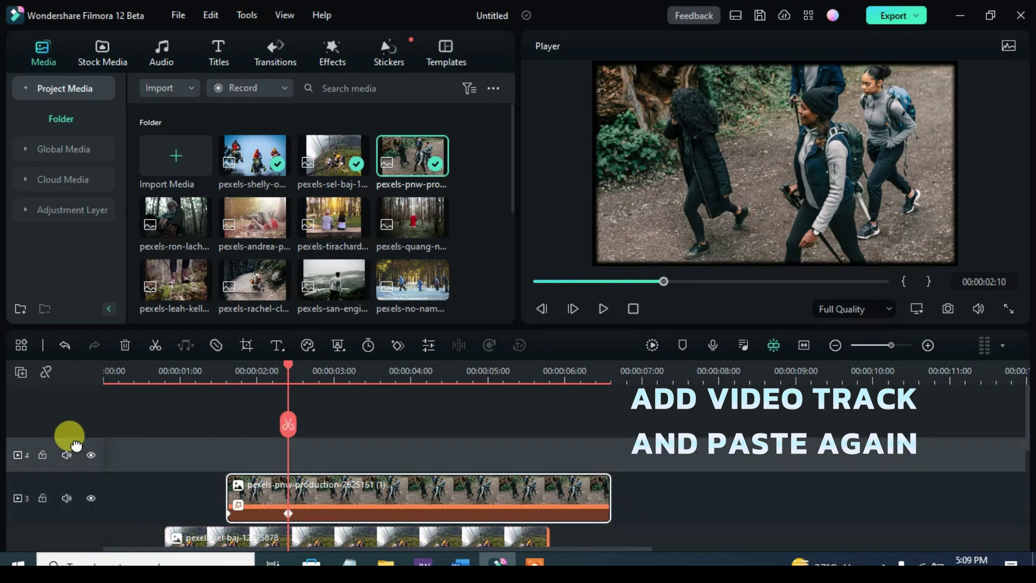
{"action": "right_click", "coordinate": [326, 444]}
{"action": "left_click", "coordinate": [368, 134]}
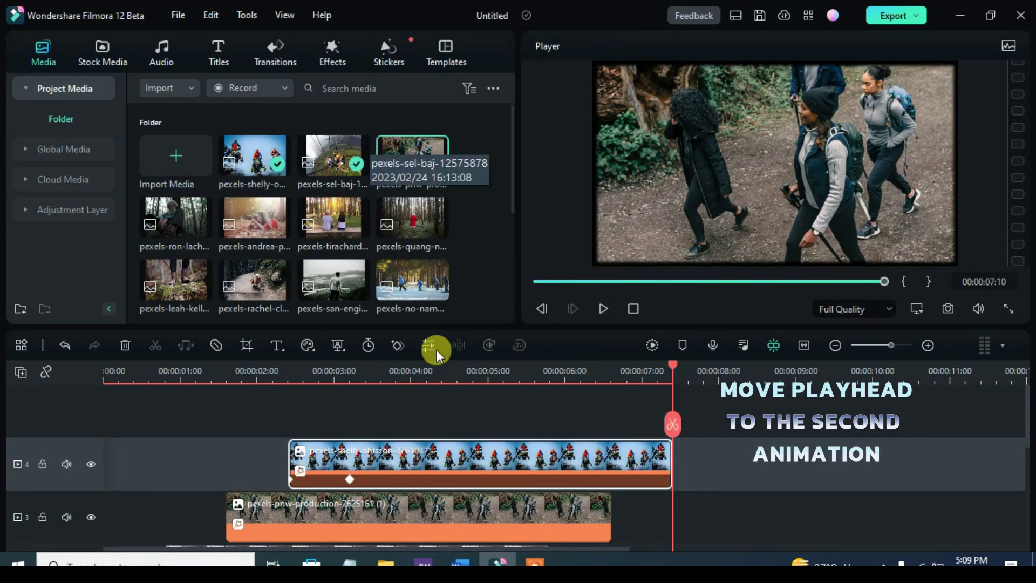
{"action": "double_click", "coordinate": [443, 454]}
{"action": "left_click_drag", "start_coordinate": [290, 364], "coordinate": [349, 373]}
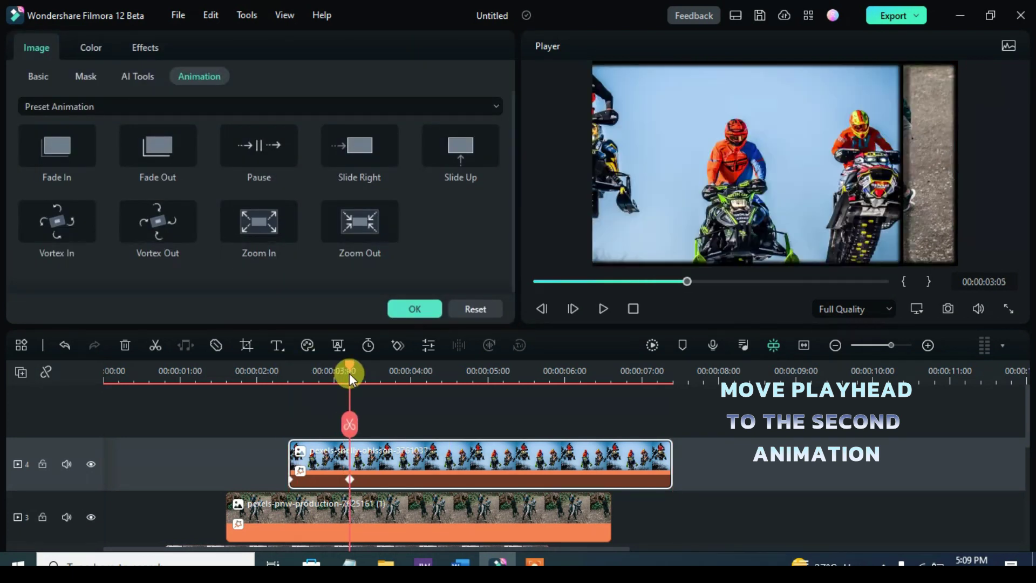
{"action": "left_click", "coordinate": [399, 309]}
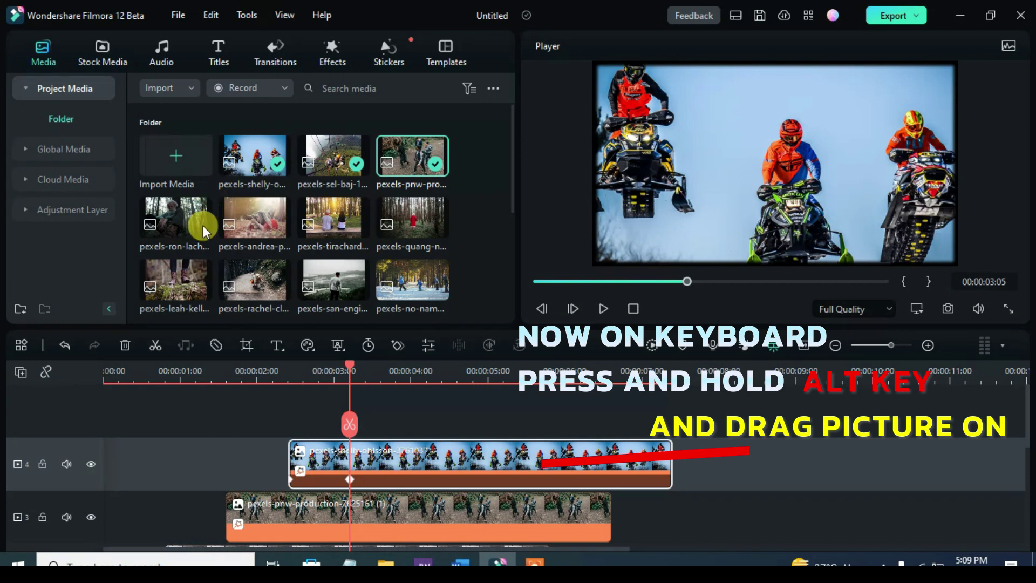
{"action": "left_click_drag", "start_coordinate": [188, 225], "coordinate": [388, 468]}
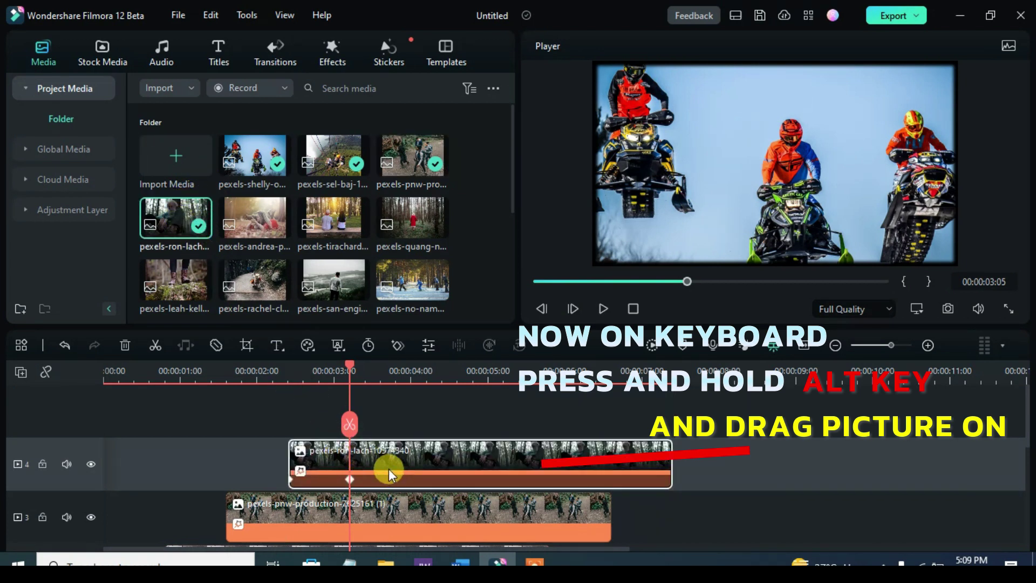
Step: Add video track 5 with an animated copy showing the photographer photo
{"action": "left_click", "coordinate": [22, 374]}
{"action": "left_click", "coordinate": [47, 395]}
{"action": "right_click", "coordinate": [360, 446]}
{"action": "key", "text": "Escape"}
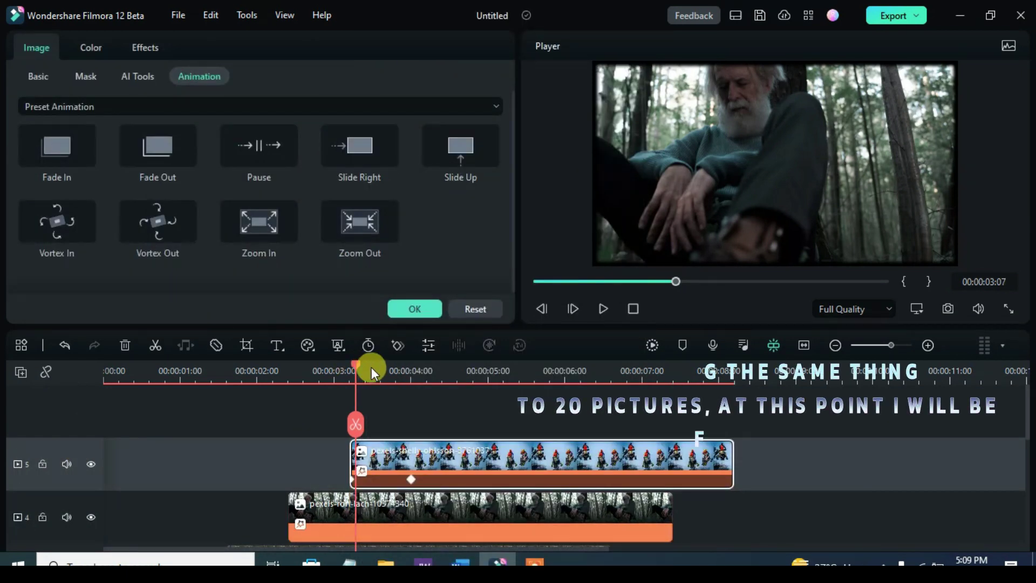
{"action": "left_click", "coordinate": [411, 370]}
{"action": "left_click", "coordinate": [410, 309]}
{"action": "left_click_drag", "start_coordinate": [251, 201], "coordinate": [455, 456]}
Step: Add video track 6 with an animated copy showing the sunlit forest photo
{"action": "left_click", "coordinate": [21, 373]}
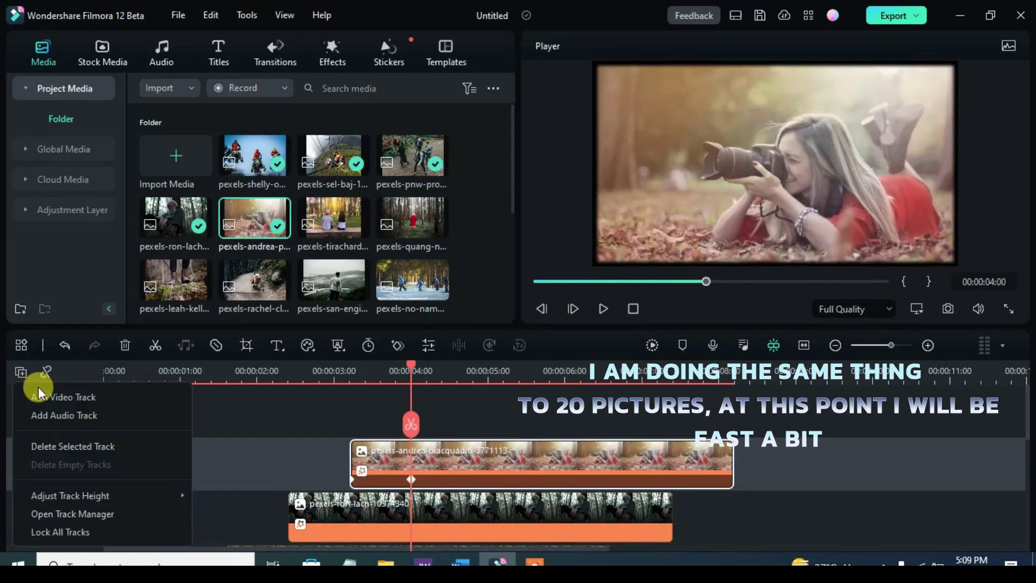
{"action": "left_click", "coordinate": [39, 394]}
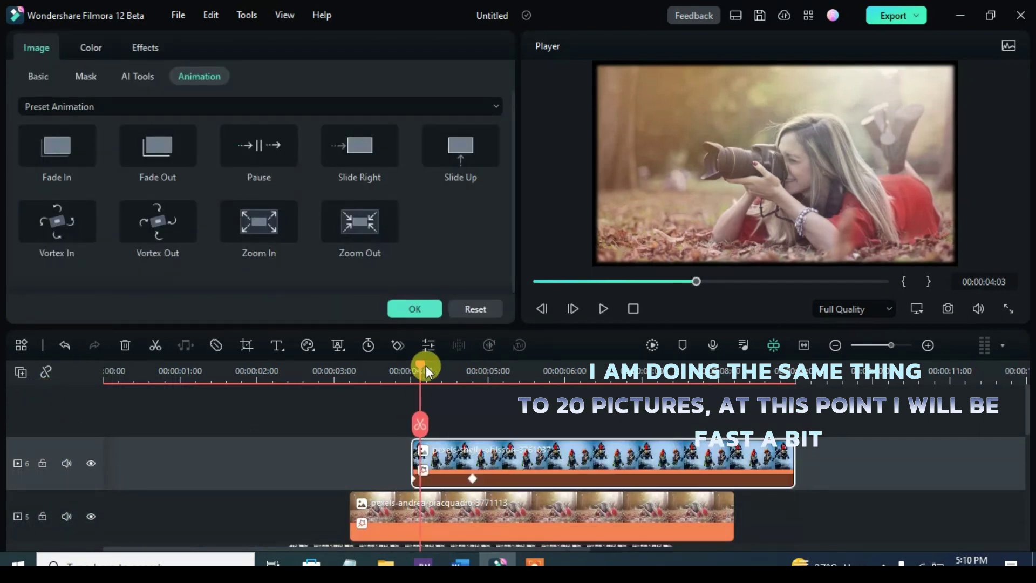
{"action": "left_click", "coordinate": [471, 367]}
{"action": "left_click", "coordinate": [414, 309]}
{"action": "left_click_drag", "start_coordinate": [333, 217], "coordinate": [534, 456]}
Step: Add video track 7 with a pasted animated copy showing the red-coat forest photo
{"action": "left_click", "coordinate": [21, 372]}
{"action": "left_click", "coordinate": [39, 394]}
{"action": "left_click", "coordinate": [500, 452]}
{"action": "right_click", "coordinate": [500, 452]}
{"action": "left_click", "coordinate": [540, 133]}
{"action": "double_click", "coordinate": [518, 457]}
{"action": "left_click_drag", "start_coordinate": [476, 368], "coordinate": [535, 366]}
{"action": "left_click", "coordinate": [425, 311]}
{"action": "left_click_drag", "start_coordinate": [419, 211], "coordinate": [546, 460]}
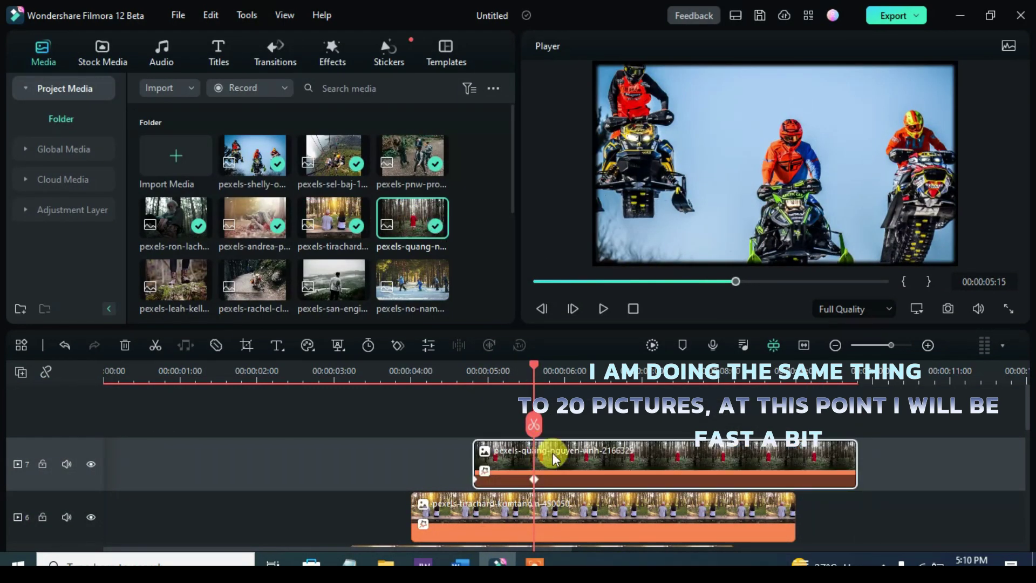
Step: Add video track 8 with a pasted animated copy showing the boots photo
{"action": "left_click", "coordinate": [21, 372]}
{"action": "left_click", "coordinate": [43, 391]}
{"action": "right_click", "coordinate": [564, 451]}
{"action": "left_click", "coordinate": [593, 133]}
{"action": "double_click", "coordinate": [617, 453]}
{"action": "left_click_drag", "start_coordinate": [535, 367], "coordinate": [596, 369]}
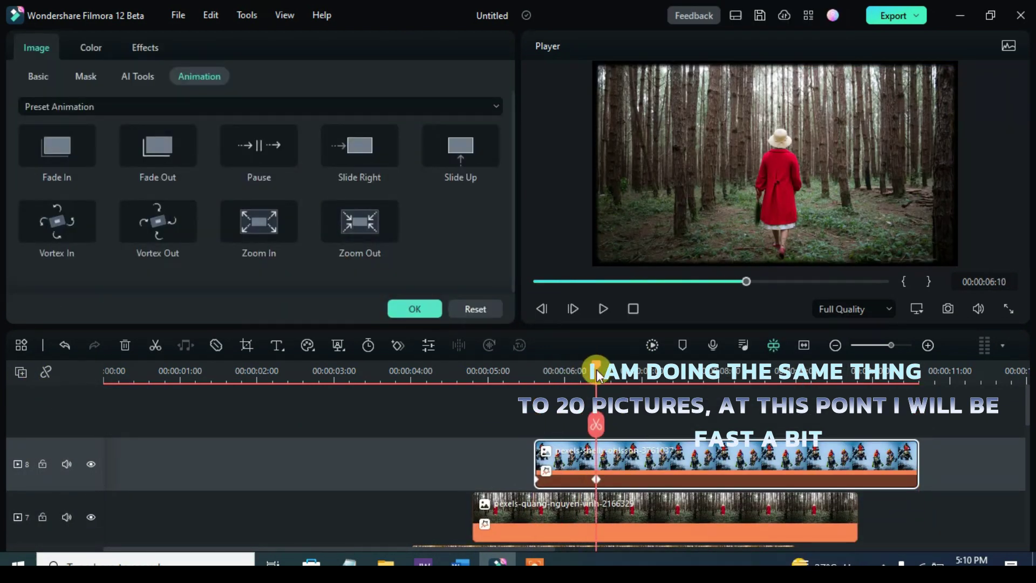
{"action": "left_click_drag", "start_coordinate": [432, 548], "coordinate": [549, 538]}
{"action": "left_click", "coordinate": [415, 309]}
{"action": "scroll", "coordinate": [513, 188], "scroll_direction": "down", "scroll_amount": 2}
{"action": "left_click_drag", "start_coordinate": [176, 226], "coordinate": [397, 469]}
Step: Add video track 9 with a pasted animated copy, undoing its dog photo swap
{"action": "left_click", "coordinate": [21, 372]}
{"action": "left_click", "coordinate": [43, 392]}
{"action": "right_click", "coordinate": [391, 447]}
{"action": "left_click", "coordinate": [420, 128]}
{"action": "double_click", "coordinate": [461, 447]}
{"action": "left_click_drag", "start_coordinate": [351, 368], "coordinate": [411, 378]}
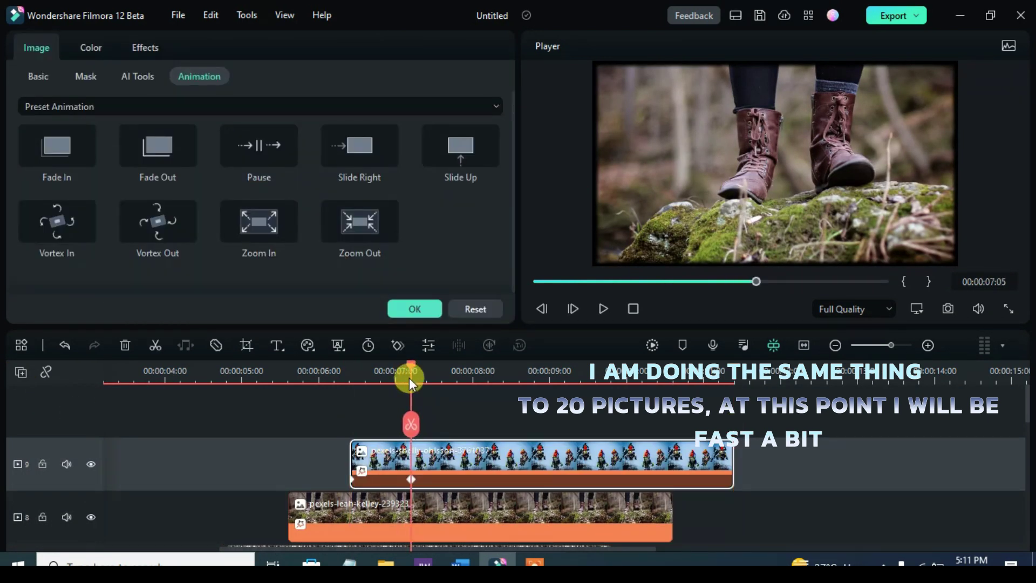
{"action": "left_click", "coordinate": [415, 309]}
{"action": "left_click_drag", "start_coordinate": [255, 227], "coordinate": [407, 476]}
{"action": "left_click", "coordinate": [446, 458]}
{"action": "double_click", "coordinate": [440, 452]}
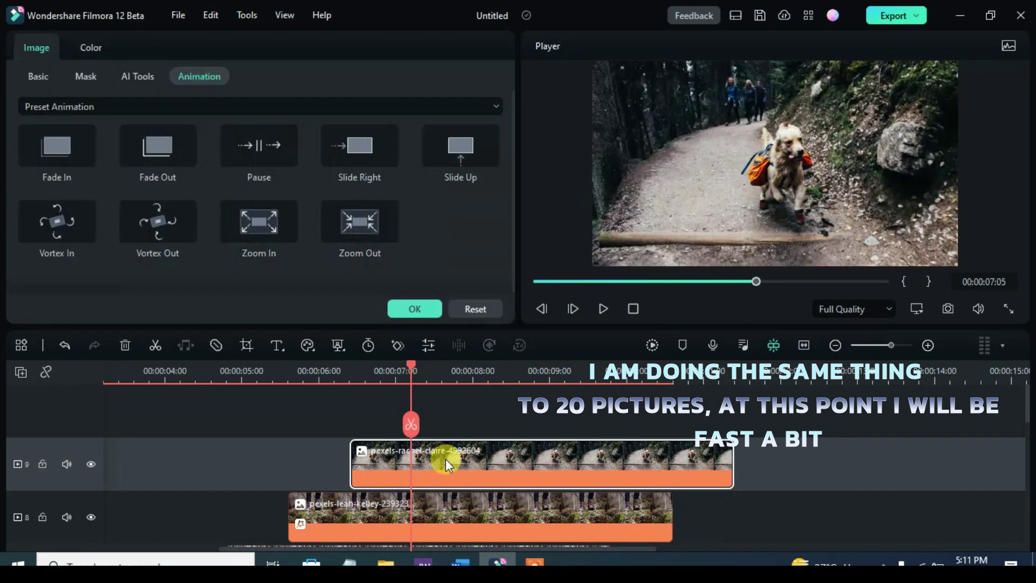
{"action": "left_click", "coordinate": [173, 414]}
{"action": "key", "text": "ctrl+z"}
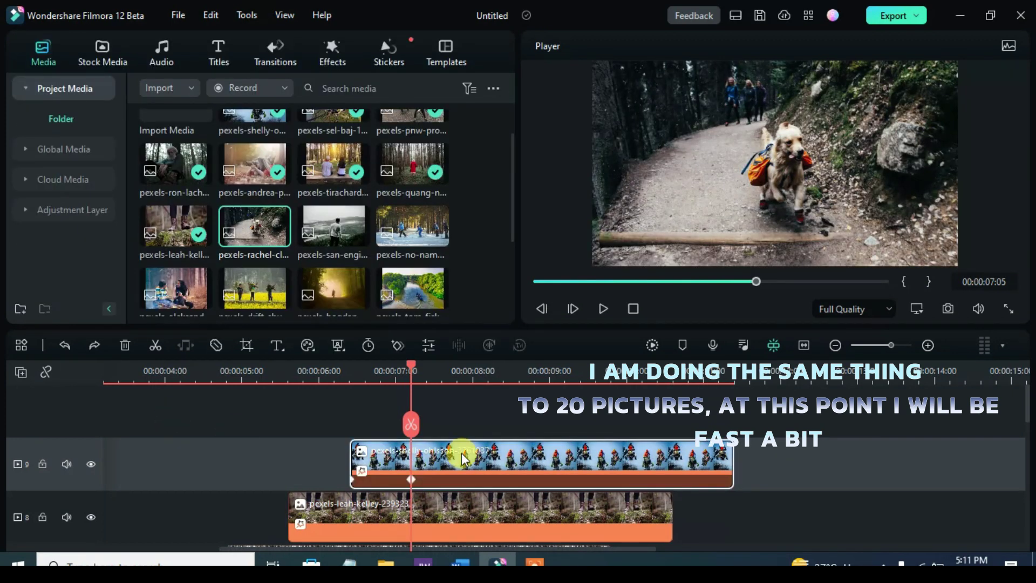
Step: Restore the dog photo on track 9, then add track 10 with an animated copy showing the misty valley photo
{"action": "left_click_drag", "start_coordinate": [251, 221], "coordinate": [475, 459]}
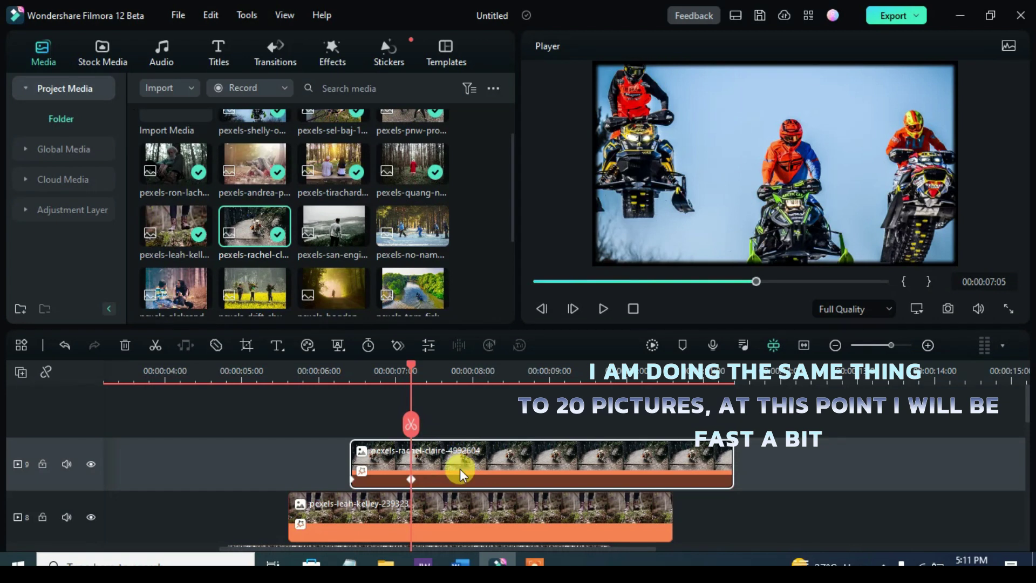
{"action": "right_click", "coordinate": [46, 427]}
{"action": "left_click", "coordinate": [74, 433]}
{"action": "right_click", "coordinate": [448, 449]}
{"action": "left_click", "coordinate": [504, 397]}
{"action": "double_click", "coordinate": [506, 453]}
{"action": "left_click", "coordinate": [415, 307]}
{"action": "left_click_drag", "start_coordinate": [334, 226], "coordinate": [521, 468]}
Step: Add track 11 with an animated copy at the 8:20 keyframe showing the skiing photo
{"action": "left_click_drag", "start_coordinate": [411, 368], "coordinate": [472, 368]}
{"action": "left_click", "coordinate": [34, 377]}
{"action": "left_click", "coordinate": [53, 396]}
{"action": "right_click", "coordinate": [516, 452]}
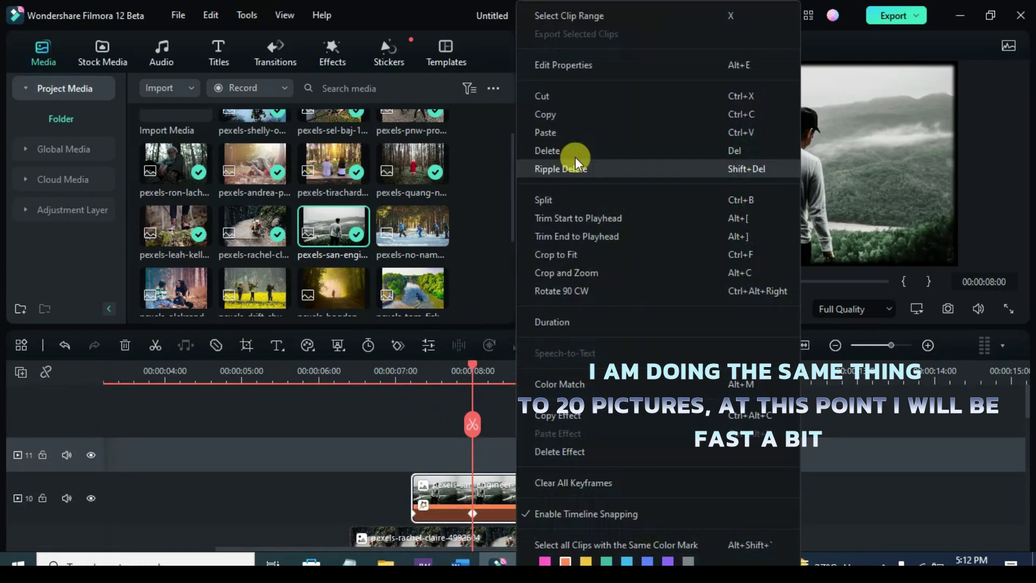
{"action": "left_click", "coordinate": [569, 133]}
{"action": "double_click", "coordinate": [541, 454]}
{"action": "left_click", "coordinate": [414, 308]}
{"action": "left_click_drag", "start_coordinate": [471, 365], "coordinate": [535, 365]}
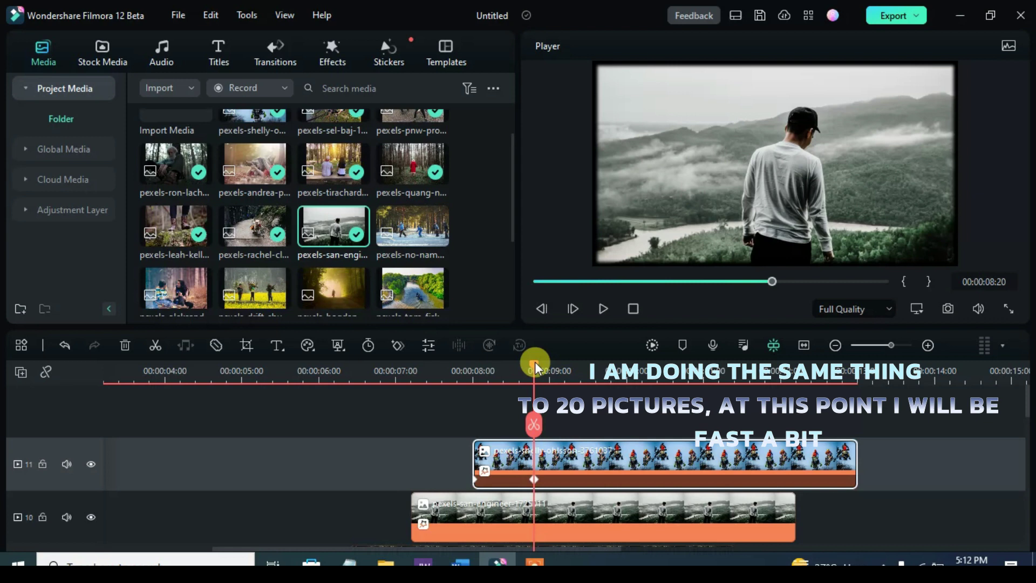
{"action": "left_click_drag", "start_coordinate": [412, 226], "coordinate": [643, 442]}
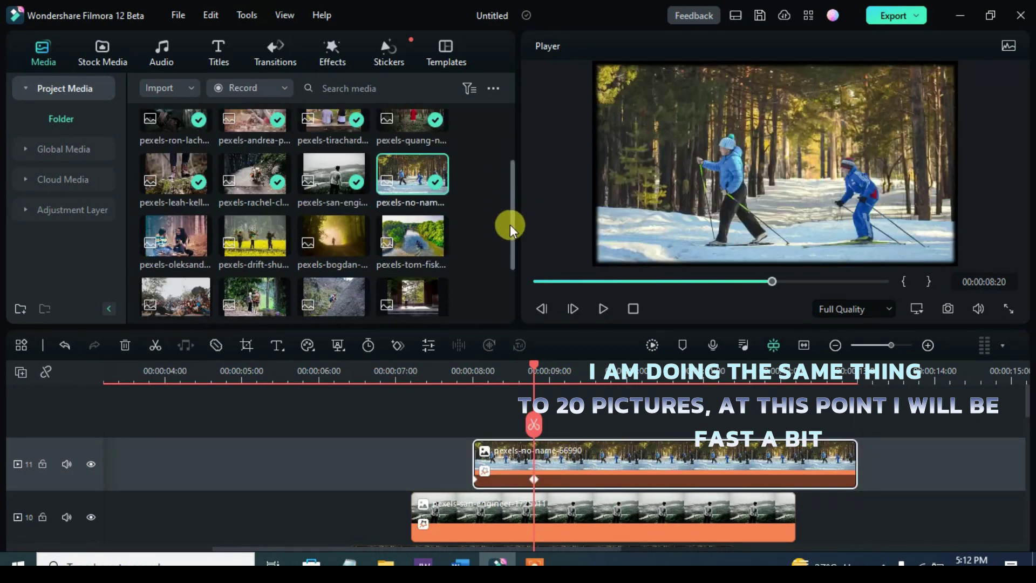
Step: Add track 12 with an animated copy showing the two women photo
{"action": "scroll", "coordinate": [510, 224], "scroll_direction": "down", "scroll_amount": 2}
{"action": "right_click", "coordinate": [16, 388]}
{"action": "left_click", "coordinate": [66, 400]}
{"action": "key", "text": "ctrl+v"}
{"action": "double_click", "coordinate": [582, 458]}
{"action": "left_click_drag", "start_coordinate": [535, 366], "coordinate": [597, 378]}
{"action": "left_click", "coordinate": [414, 308]}
{"action": "left_click_drag", "start_coordinate": [173, 192], "coordinate": [707, 463]}
Step: Add track 13 with an animated copy at 10:10 showing the yellow flower-field photo
{"action": "left_click", "coordinate": [21, 373]}
{"action": "left_click", "coordinate": [57, 390]}
{"action": "left_click_drag", "start_coordinate": [410, 549], "coordinate": [503, 548]}
{"action": "key", "text": "ctrl+v"}
{"action": "double_click", "coordinate": [432, 446]}
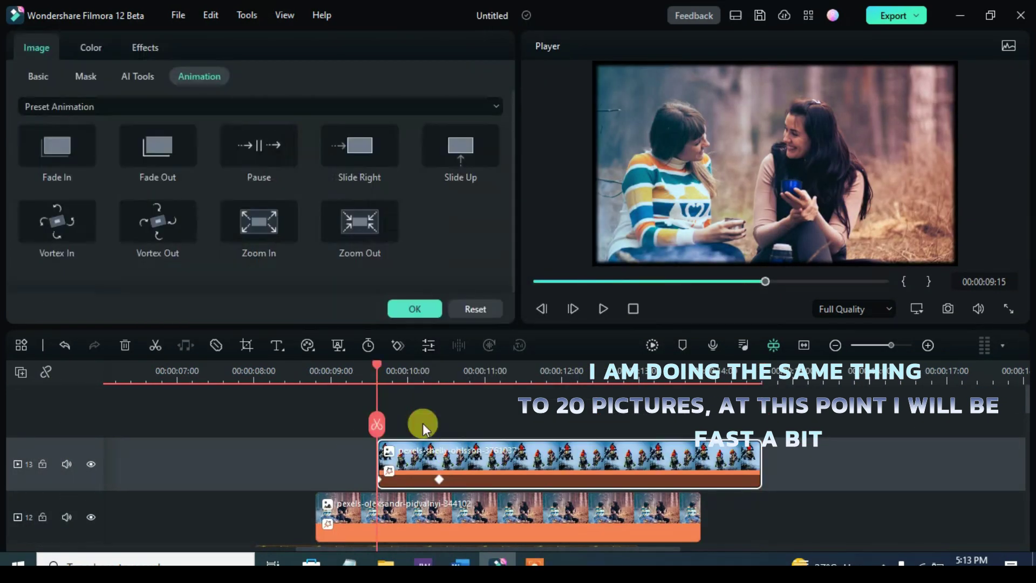
{"action": "left_click_drag", "start_coordinate": [377, 367], "coordinate": [439, 371]}
{"action": "left_click", "coordinate": [415, 309]}
{"action": "left_click_drag", "start_coordinate": [254, 194], "coordinate": [469, 429]}
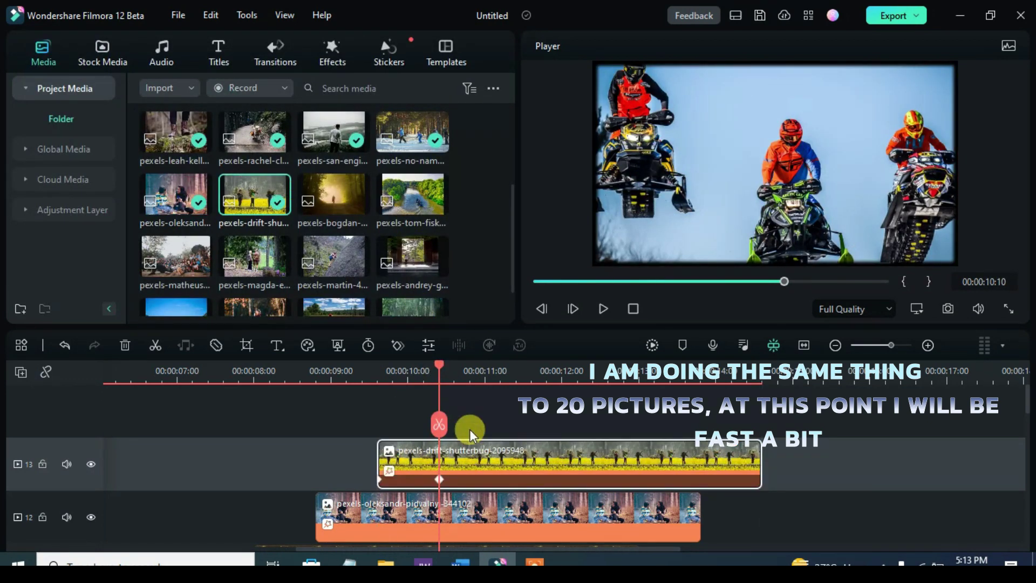
Step: Add track 14 with an animated copy at 11:05 showing the golden-light photo
{"action": "left_click", "coordinate": [23, 373]}
{"action": "left_click", "coordinate": [48, 393]}
{"action": "right_click", "coordinate": [504, 448]}
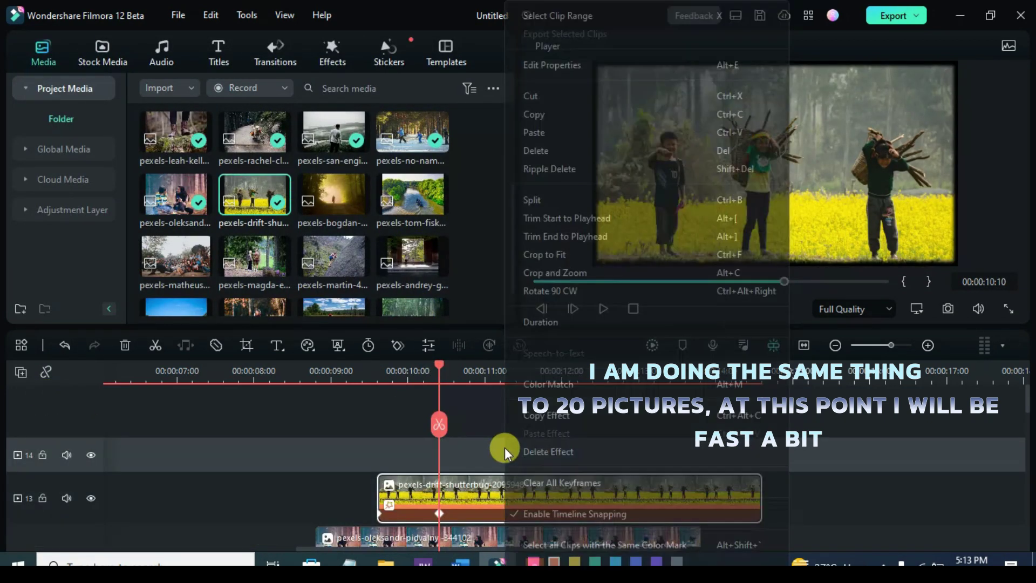
{"action": "left_click", "coordinate": [531, 131]}
{"action": "double_click", "coordinate": [497, 447]}
{"action": "left_click", "coordinate": [491, 372]}
{"action": "left_click", "coordinate": [415, 309]}
{"action": "left_click_drag", "start_coordinate": [333, 194], "coordinate": [484, 457]}
Step: Add track 15 with an animated copy at 12:00 showing the river-boat photo
{"action": "left_click", "coordinate": [22, 373]}
{"action": "left_click", "coordinate": [47, 394]}
{"action": "right_click", "coordinate": [524, 485]}
{"action": "left_click", "coordinate": [554, 133]}
{"action": "double_click", "coordinate": [586, 445]}
{"action": "left_click_drag", "start_coordinate": [506, 369], "coordinate": [562, 378]}
{"action": "left_click", "coordinate": [415, 308]}
{"action": "left_click_drag", "start_coordinate": [405, 187], "coordinate": [595, 457]}
{"action": "left_click_drag", "start_coordinate": [444, 549], "coordinate": [518, 550]}
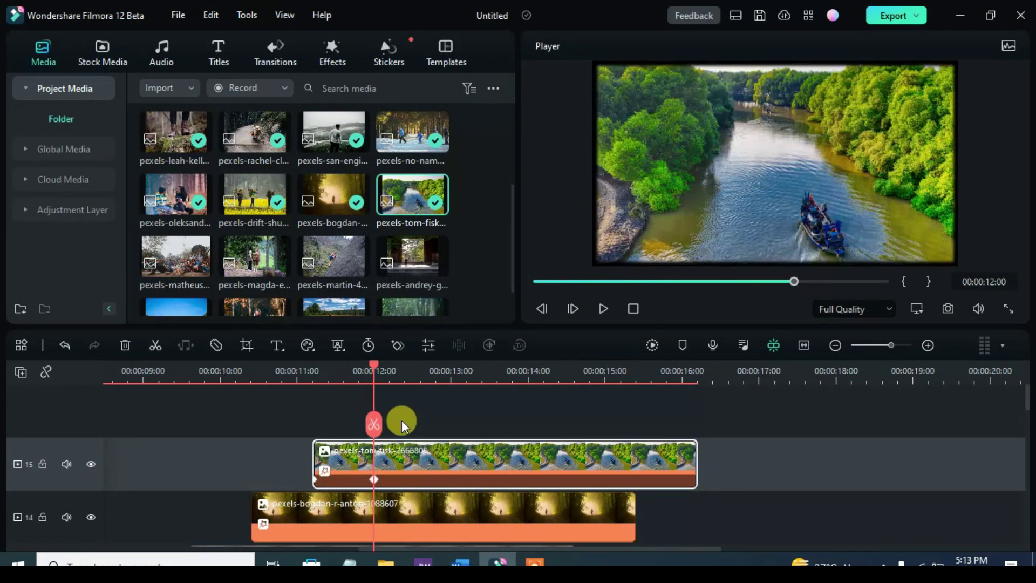
Step: Add track 16, paste another animated copy, and move to its 12:20 keyframe
{"action": "left_click", "coordinate": [21, 372]}
{"action": "left_click", "coordinate": [61, 394]}
{"action": "left_click", "coordinate": [78, 438]}
{"action": "right_click", "coordinate": [384, 476]}
{"action": "left_click", "coordinate": [413, 132]}
{"action": "double_click", "coordinate": [462, 448]}
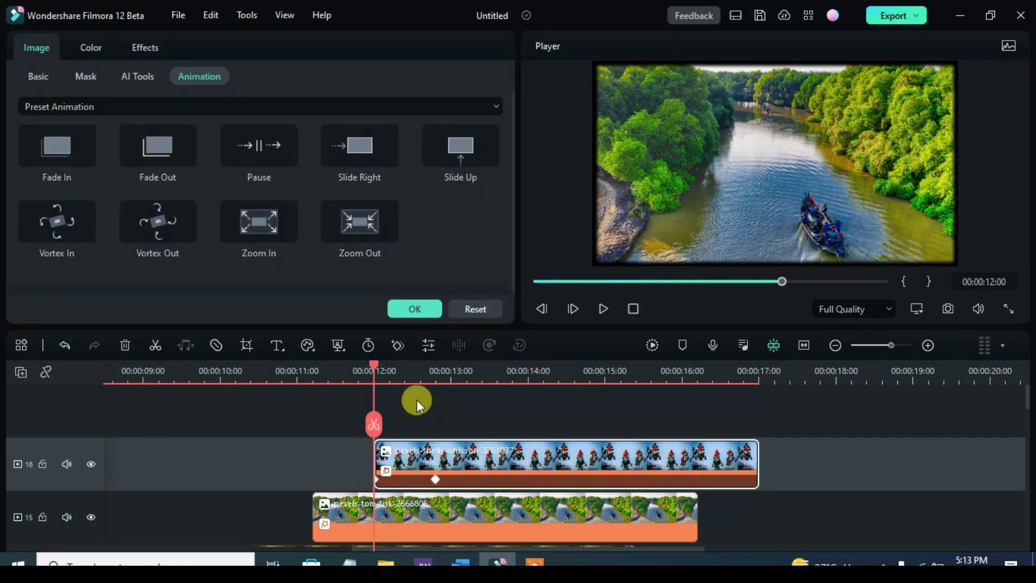
{"action": "left_click_drag", "start_coordinate": [374, 369], "coordinate": [436, 373]}
Step: Put the big group photo on track 16 and the elderly couple photo on a snowmobile copy on track 17
{"action": "left_click", "coordinate": [414, 309]}
{"action": "left_click_drag", "start_coordinate": [175, 256], "coordinate": [464, 439]}
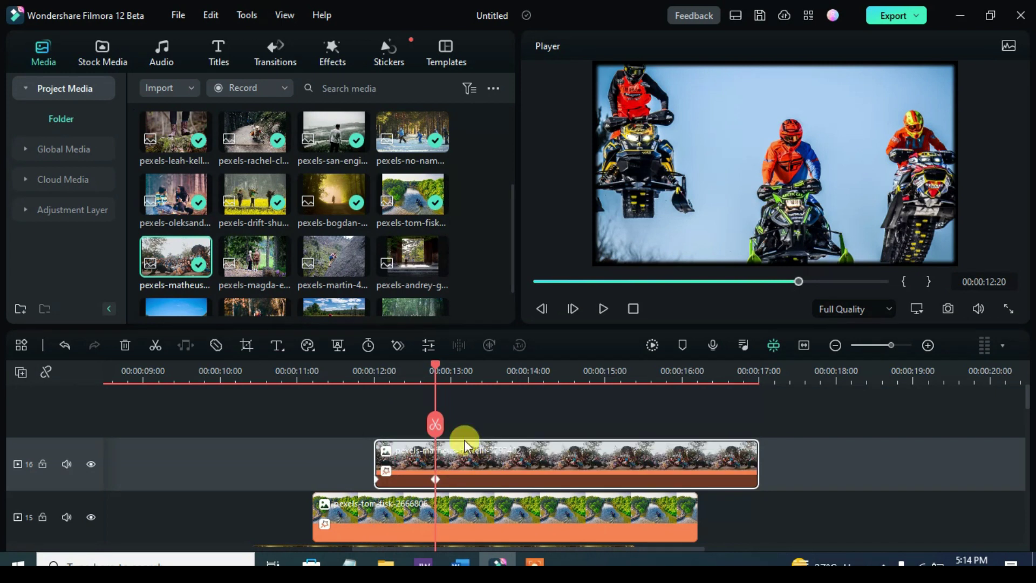
{"action": "scroll", "coordinate": [86, 427], "scroll_direction": "up", "scroll_amount": 1}
{"action": "key", "text": "ctrl+v"}
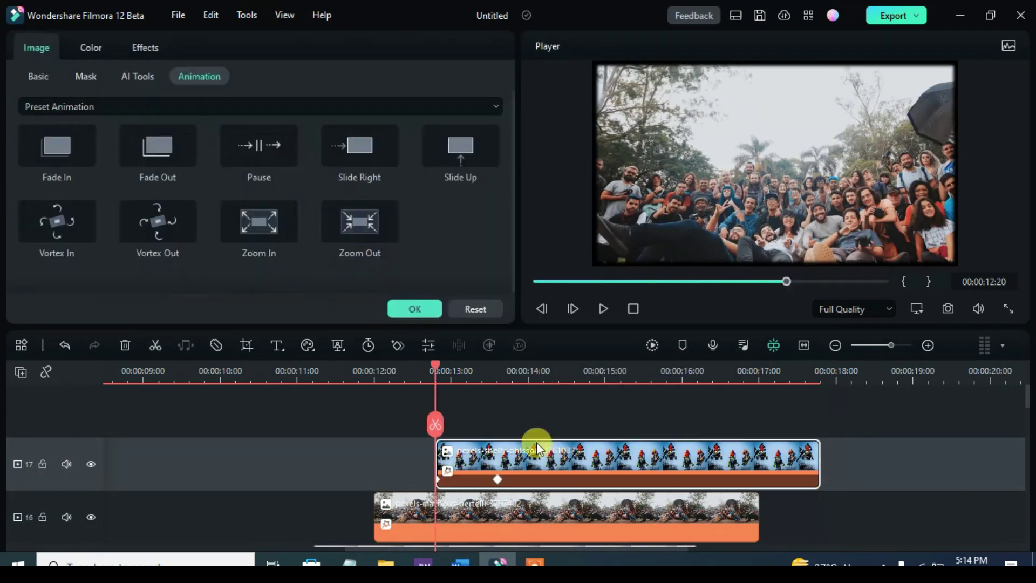
{"action": "left_click", "coordinate": [482, 372]}
{"action": "left_click_drag", "start_coordinate": [484, 373], "coordinate": [497, 372]}
{"action": "left_click", "coordinate": [417, 309]}
{"action": "left_click_drag", "start_coordinate": [254, 256], "coordinate": [542, 463]}
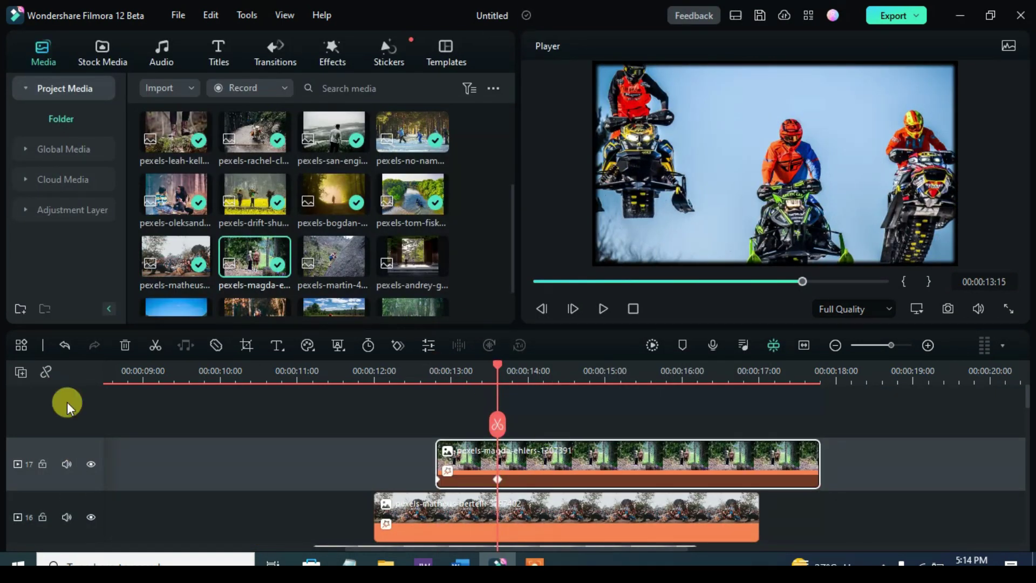
Step: Add track 18 with a snowmobile clip copy replaced by the climber photo
{"action": "left_click", "coordinate": [21, 372]}
{"action": "left_click", "coordinate": [57, 397]}
{"action": "key", "text": "ctrl+v"}
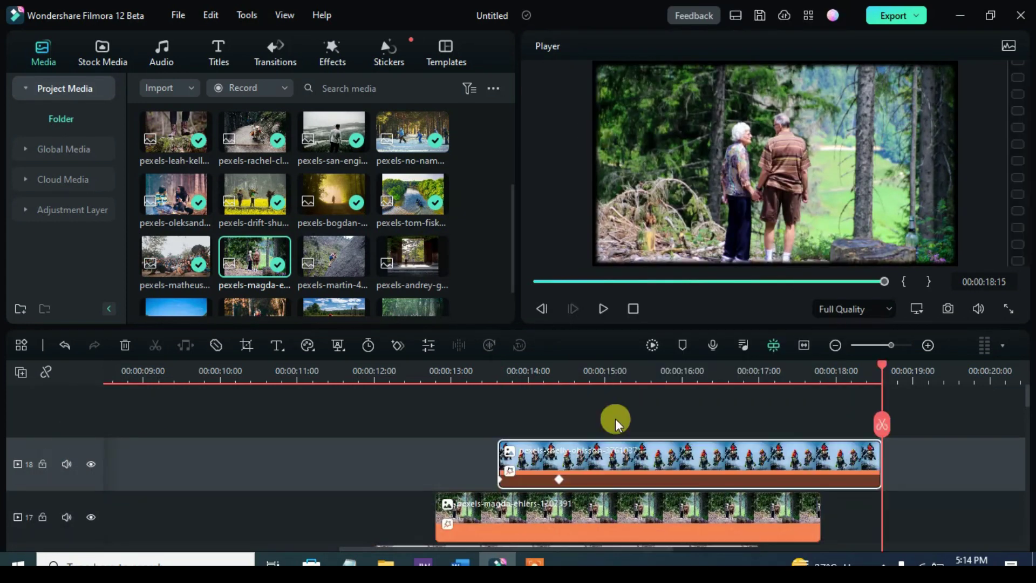
{"action": "double_click", "coordinate": [602, 455]}
{"action": "left_click", "coordinate": [548, 376]}
{"action": "left_click", "coordinate": [414, 309]}
{"action": "left_click_drag", "start_coordinate": [333, 256], "coordinate": [590, 456]}
Step: Paste a clip on track 19 at 15:05 and replace it with the doorway photo
{"action": "scroll", "coordinate": [459, 545], "scroll_direction": "right", "scroll_amount": 3}
{"action": "scroll", "coordinate": [76, 431], "scroll_direction": "up", "scroll_amount": 2}
{"action": "right_click", "coordinate": [364, 452]}
{"action": "key", "text": "ctrl+v"}
{"action": "double_click", "coordinate": [442, 456]}
{"action": "left_click", "coordinate": [412, 373]}
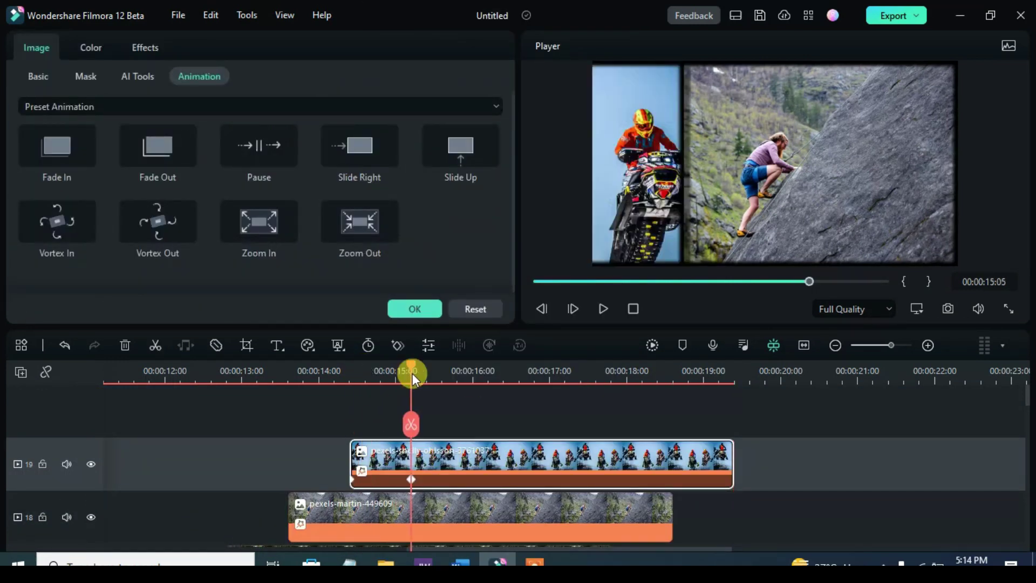
{"action": "left_click", "coordinate": [413, 306]}
{"action": "left_click_drag", "start_coordinate": [412, 256], "coordinate": [444, 455]}
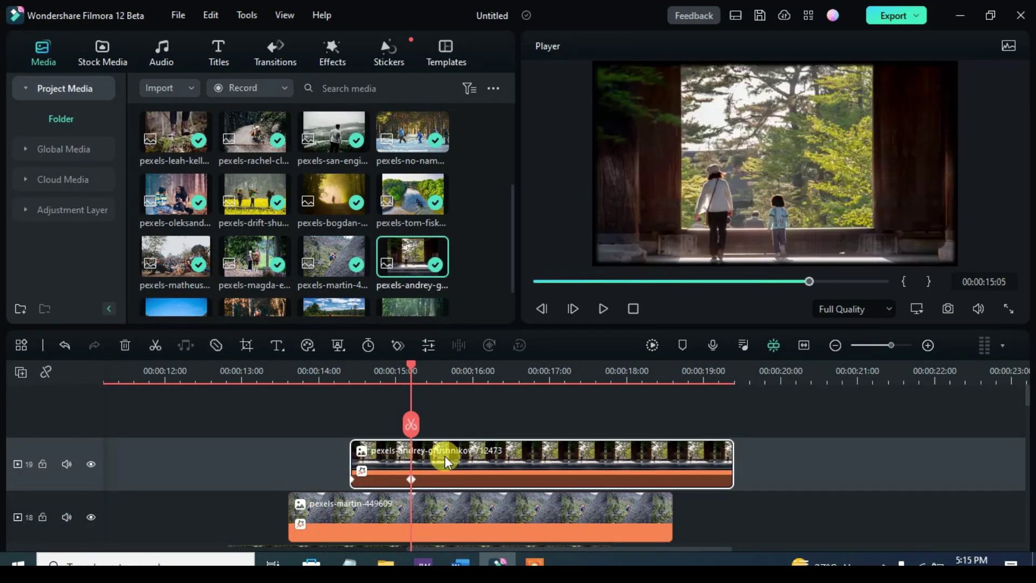
Step: Add track 20 with a clip at 16:00 replaced by the mountain hiker photo
{"action": "left_click", "coordinate": [24, 372]}
{"action": "left_click", "coordinate": [76, 431]}
{"action": "right_click", "coordinate": [440, 454]}
{"action": "left_click", "coordinate": [469, 132]}
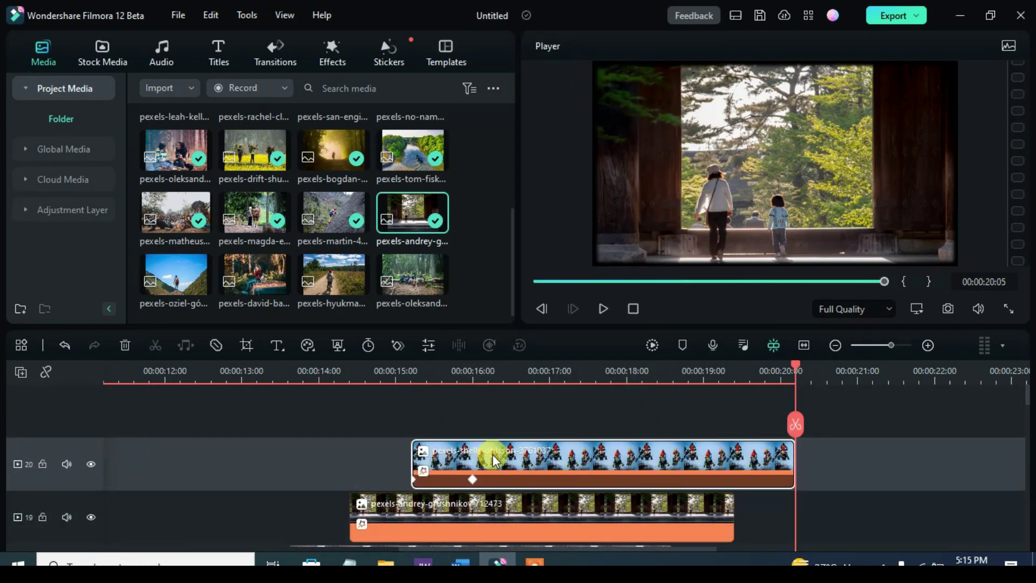
{"action": "double_click", "coordinate": [492, 454]}
{"action": "left_click_drag", "start_coordinate": [412, 368], "coordinate": [472, 370]}
{"action": "left_click", "coordinate": [425, 306]}
{"action": "left_click_drag", "start_coordinate": [175, 274], "coordinate": [463, 453]}
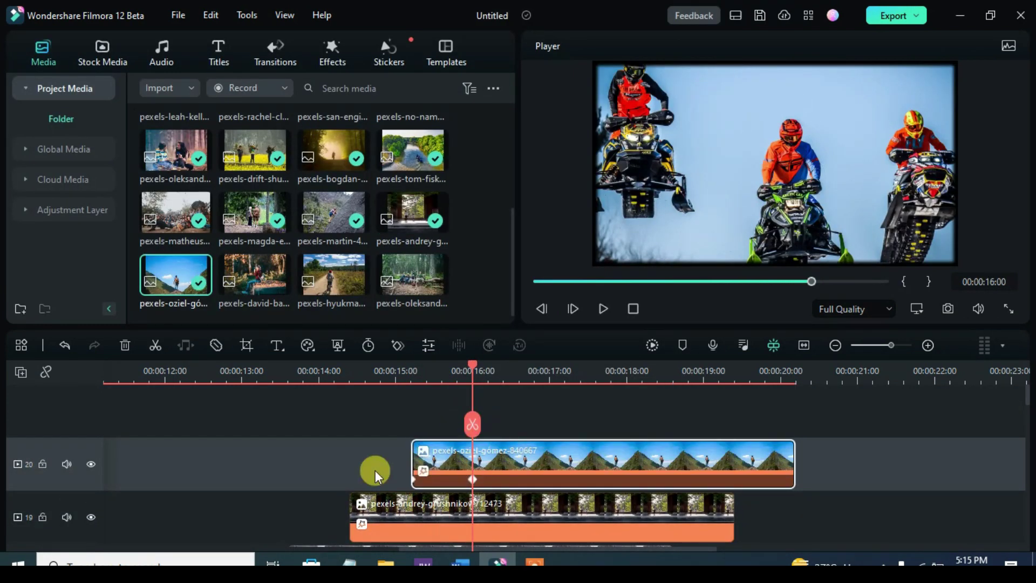
Step: Add track 21 with a clip at 16:20 replaced by the photographer photo
{"action": "left_click", "coordinate": [21, 372]}
{"action": "left_click", "coordinate": [66, 424]}
{"action": "left_click", "coordinate": [66, 423]}
{"action": "key", "text": "ctrl+v"}
{"action": "double_click", "coordinate": [555, 452]}
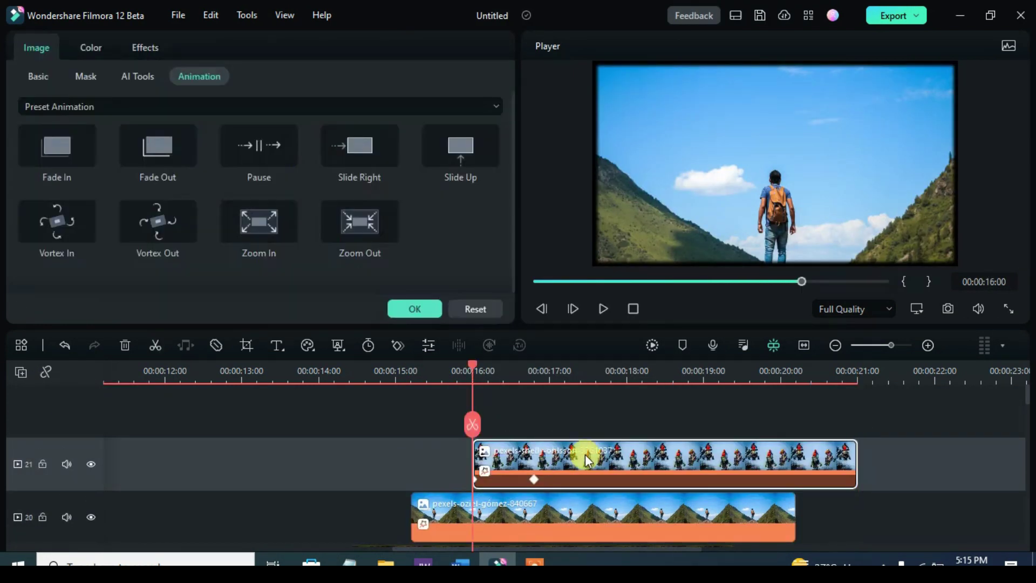
{"action": "left_click", "coordinate": [533, 373]}
{"action": "left_click", "coordinate": [394, 303]}
{"action": "left_click_drag", "start_coordinate": [254, 275], "coordinate": [556, 464]}
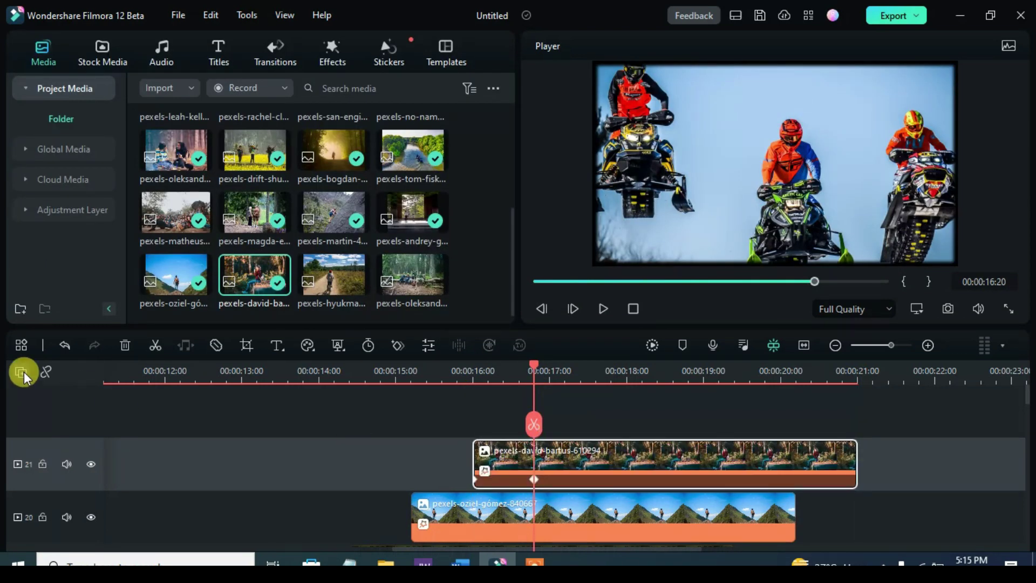
Step: Add track 22 with a clip replaced by the dirt-path cyclist photo
{"action": "left_click", "coordinate": [24, 371]}
{"action": "left_click", "coordinate": [89, 414]}
{"action": "key", "text": "ctrl+v"}
{"action": "double_click", "coordinate": [639, 456]}
{"action": "left_click", "coordinate": [414, 305]}
{"action": "left_click_drag", "start_coordinate": [372, 276], "coordinate": [671, 458]}
Step: Add track 23 with a clip at 18:10 replaced by the group-on-a-forest-log photo
{"action": "left_click", "coordinate": [595, 371]}
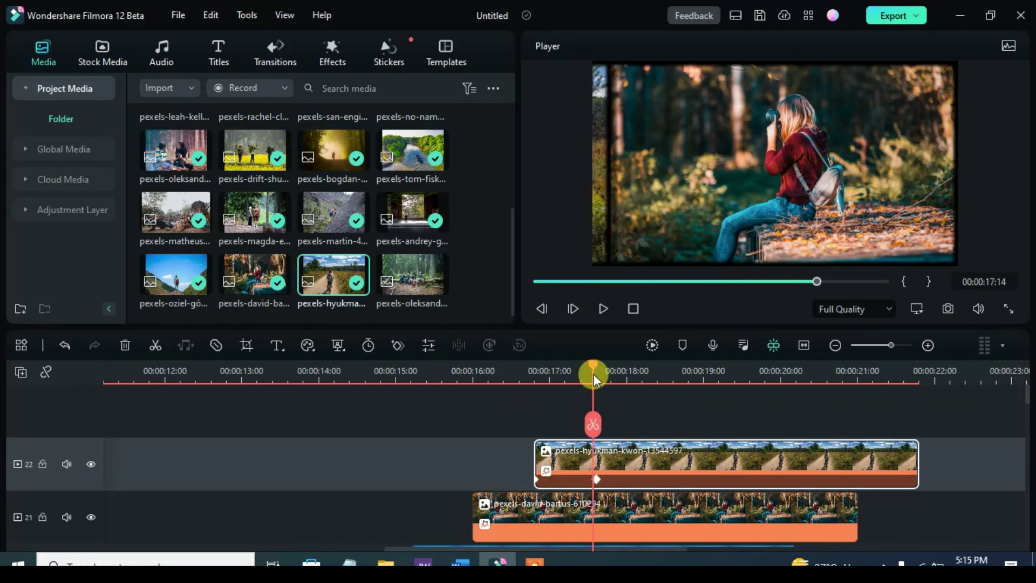
{"action": "left_click", "coordinate": [21, 372]}
{"action": "left_click", "coordinate": [43, 393]}
{"action": "left_click_drag", "start_coordinate": [417, 548], "coordinate": [475, 548]}
{"action": "right_click", "coordinate": [436, 479]}
{"action": "left_click", "coordinate": [486, 117]}
{"action": "double_click", "coordinate": [527, 450]}
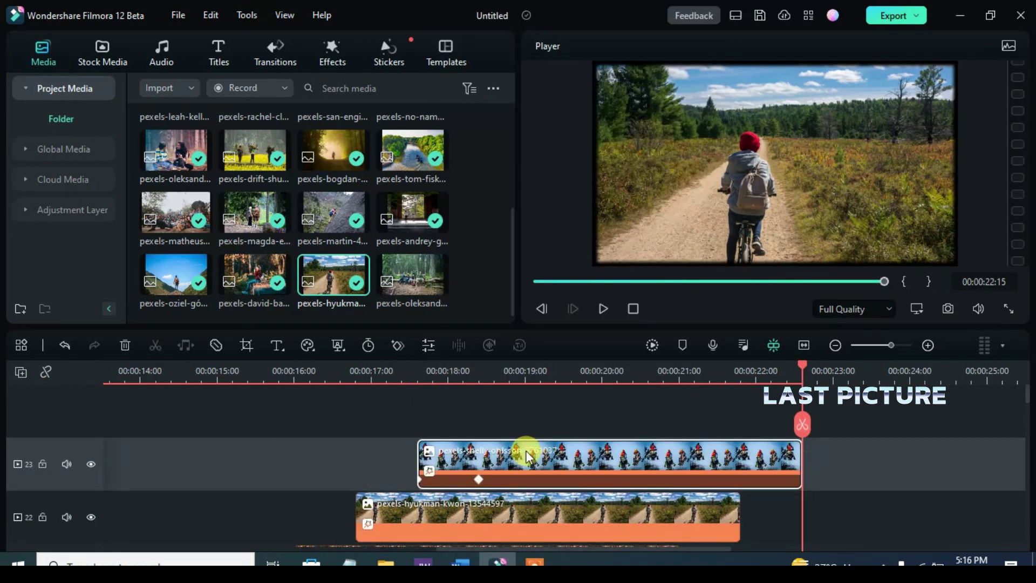
{"action": "left_click", "coordinate": [416, 367]}
{"action": "left_click_drag", "start_coordinate": [416, 367], "coordinate": [478, 378]}
{"action": "left_click", "coordinate": [414, 309]}
{"action": "left_click_drag", "start_coordinate": [416, 264], "coordinate": [470, 439]}
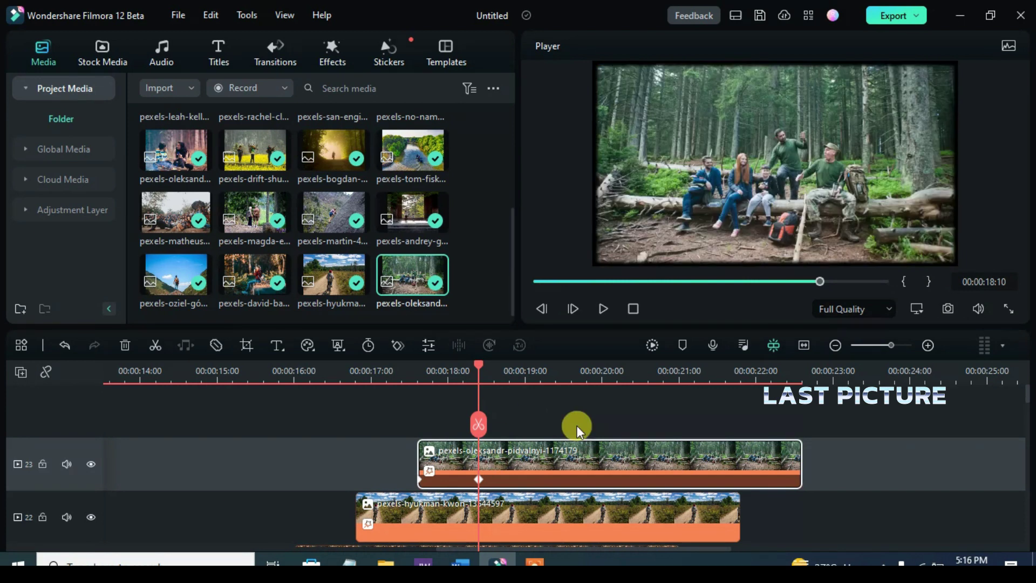
Step: Scroll through the stacked tracks to review all the layered photo clips
{"action": "scroll", "coordinate": [424, 476], "scroll_direction": "down", "scroll_amount": 1}
{"action": "scroll", "coordinate": [426, 479], "scroll_direction": "down", "scroll_amount": 12}
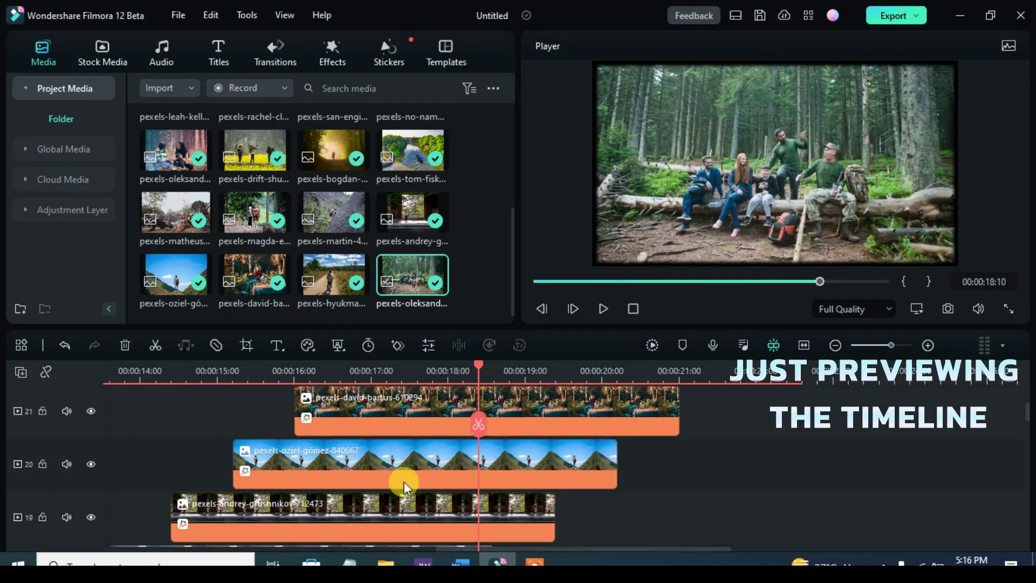
{"action": "scroll", "coordinate": [396, 498], "scroll_direction": "down", "scroll_amount": 6}
{"action": "left_click_drag", "start_coordinate": [462, 547], "coordinate": [269, 561]}
{"action": "scroll", "coordinate": [371, 478], "scroll_direction": "down", "scroll_amount": 16}
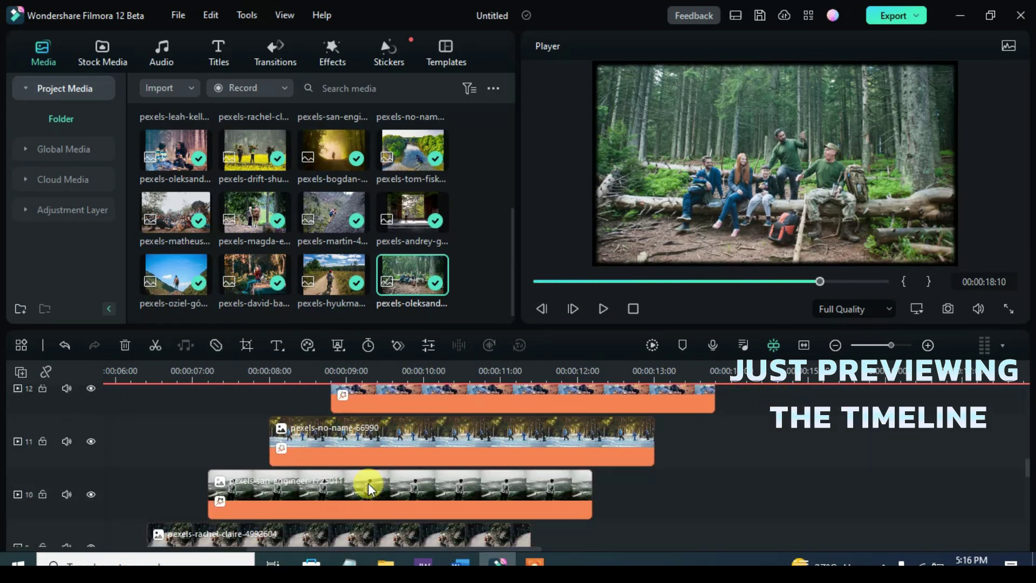
{"action": "left_click_drag", "start_coordinate": [334, 549], "coordinate": [191, 555]}
{"action": "scroll", "coordinate": [305, 484], "scroll_direction": "down", "scroll_amount": 6}
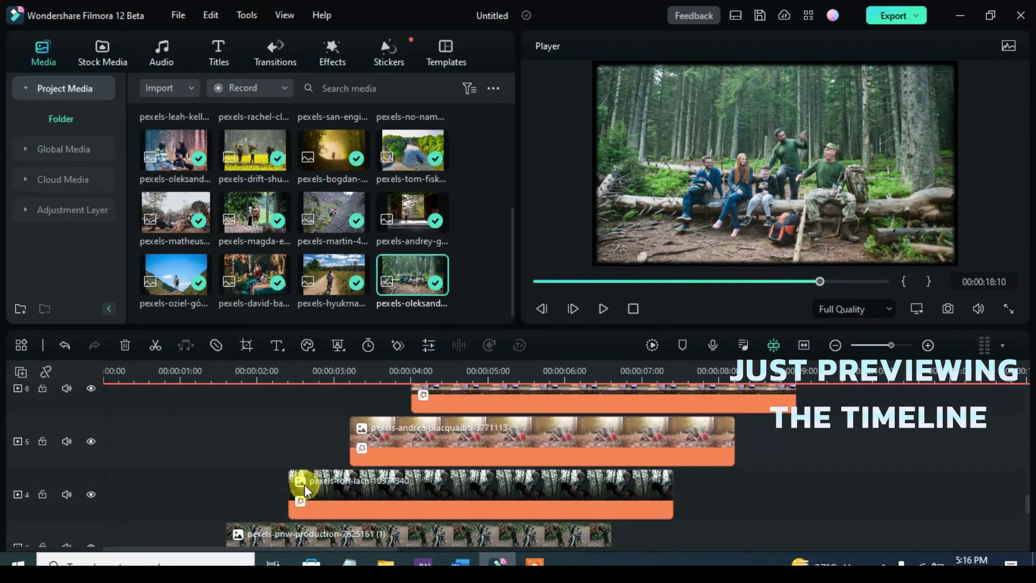
{"action": "scroll", "coordinate": [299, 495], "scroll_direction": "up", "scroll_amount": 6}
{"action": "scroll", "coordinate": [299, 494], "scroll_direction": "up", "scroll_amount": 10}
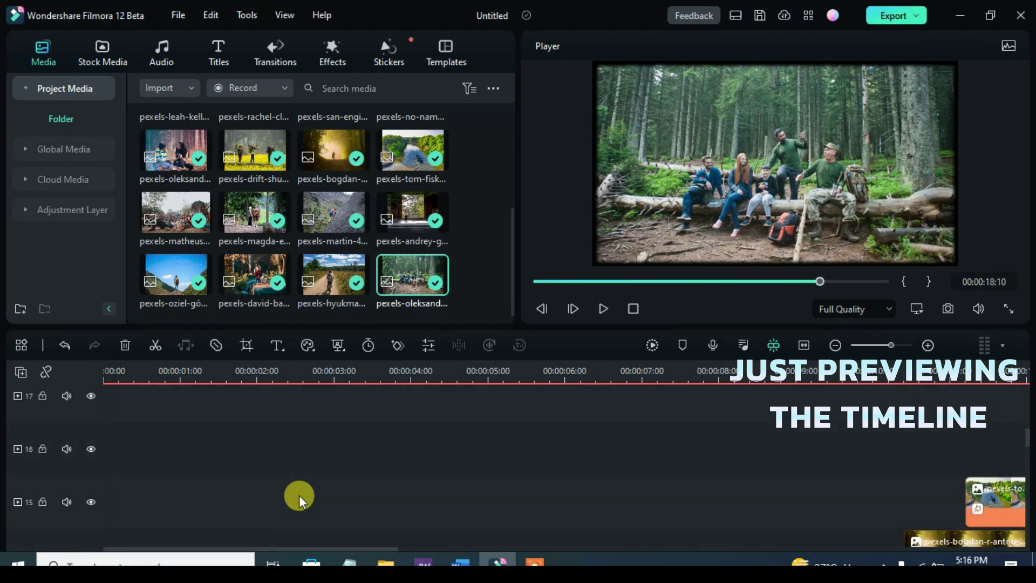
{"action": "left_click_drag", "start_coordinate": [332, 549], "coordinate": [565, 545]}
{"action": "scroll", "coordinate": [495, 527], "scroll_direction": "up", "scroll_amount": 6}
{"action": "scroll", "coordinate": [650, 507], "scroll_direction": "down", "scroll_amount": 2}
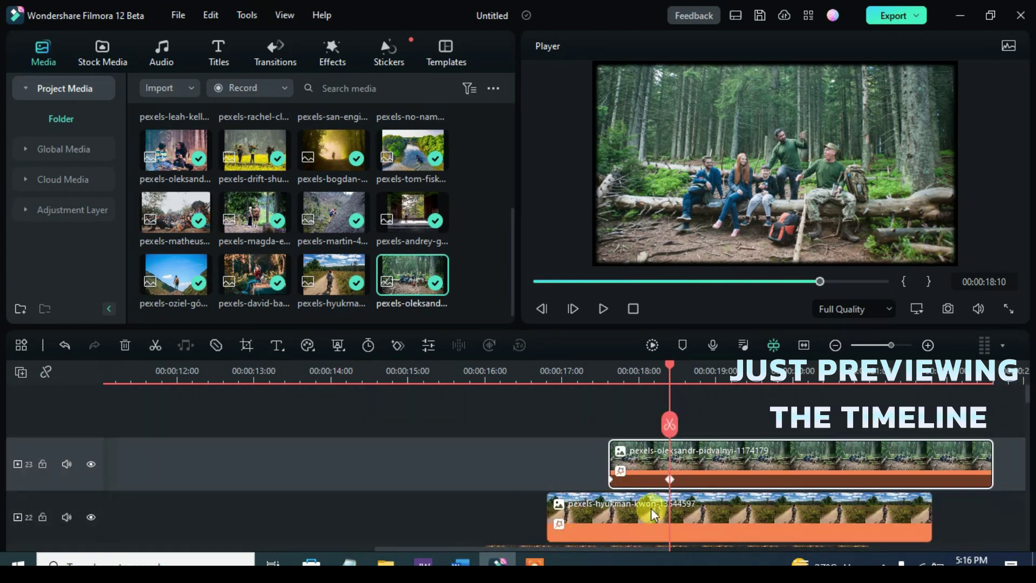
Step: Render a preview from 00:00, play it through, and export as photo slideshow.mp4
{"action": "left_click", "coordinate": [533, 281]}
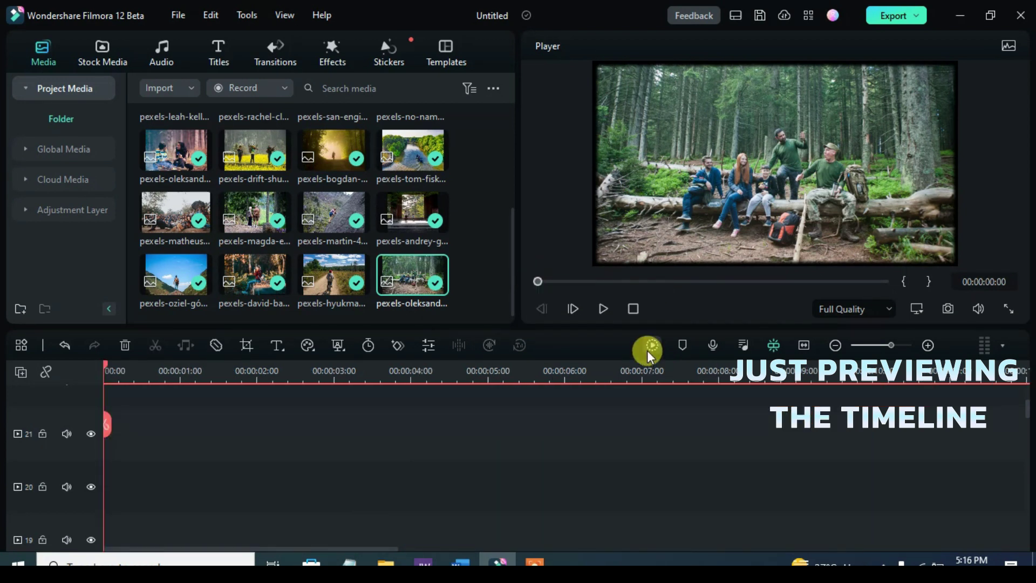
{"action": "key", "text": "space"}
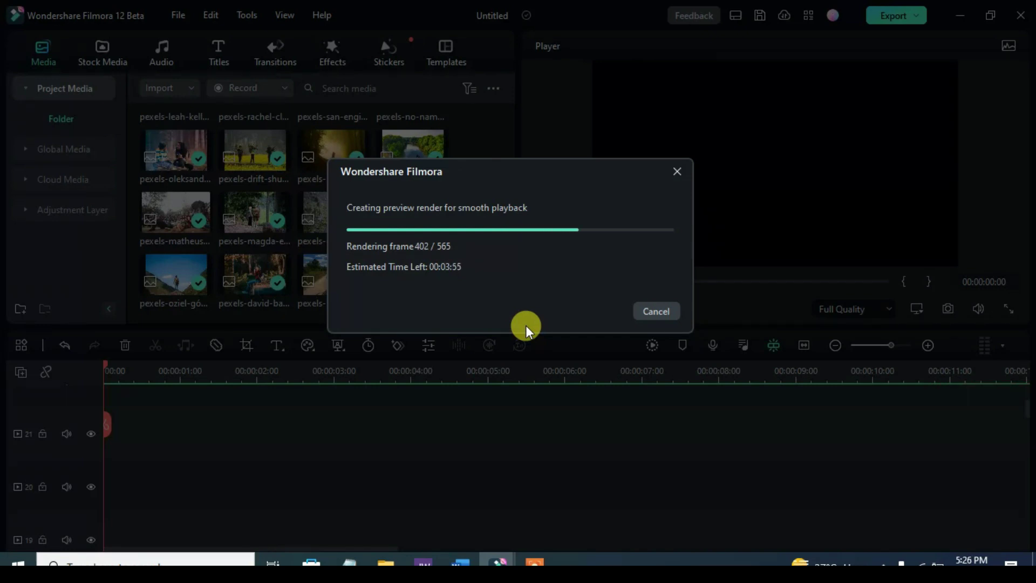
{"action": "scroll", "coordinate": [449, 433], "scroll_direction": "down", "scroll_amount": 9}
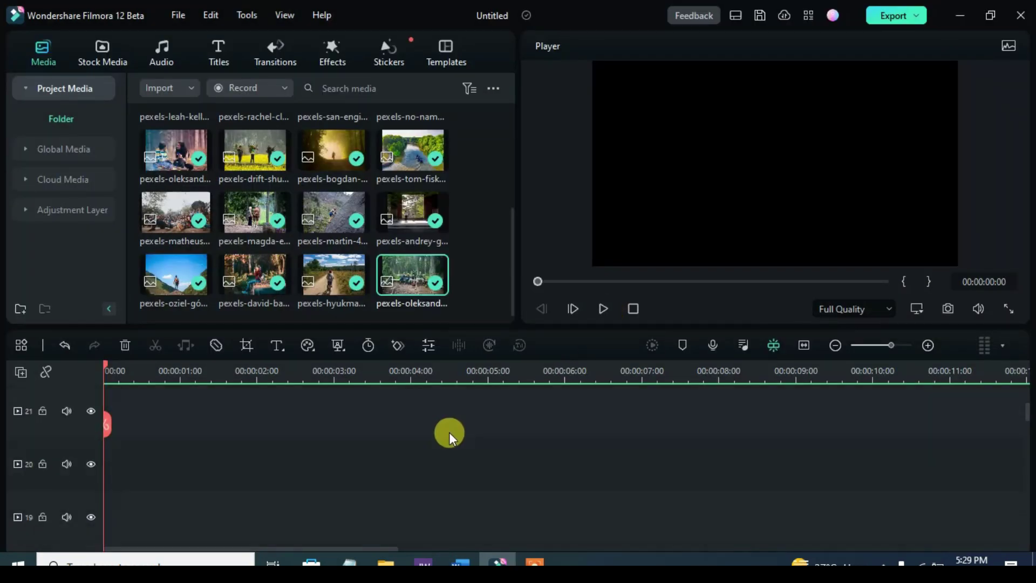
{"action": "scroll", "coordinate": [449, 432], "scroll_direction": "down", "scroll_amount": 5}
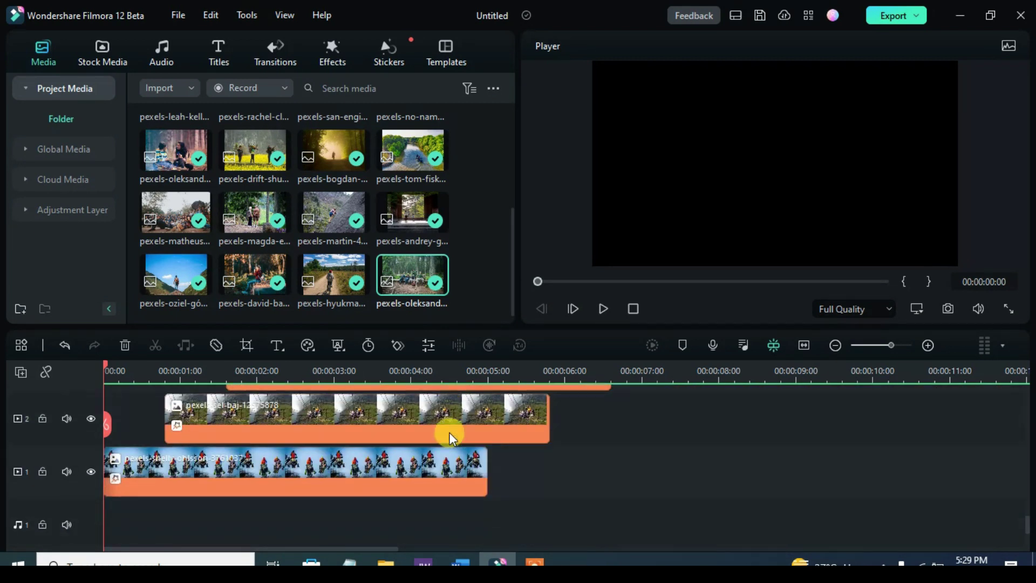
{"action": "left_click", "coordinate": [603, 308]}
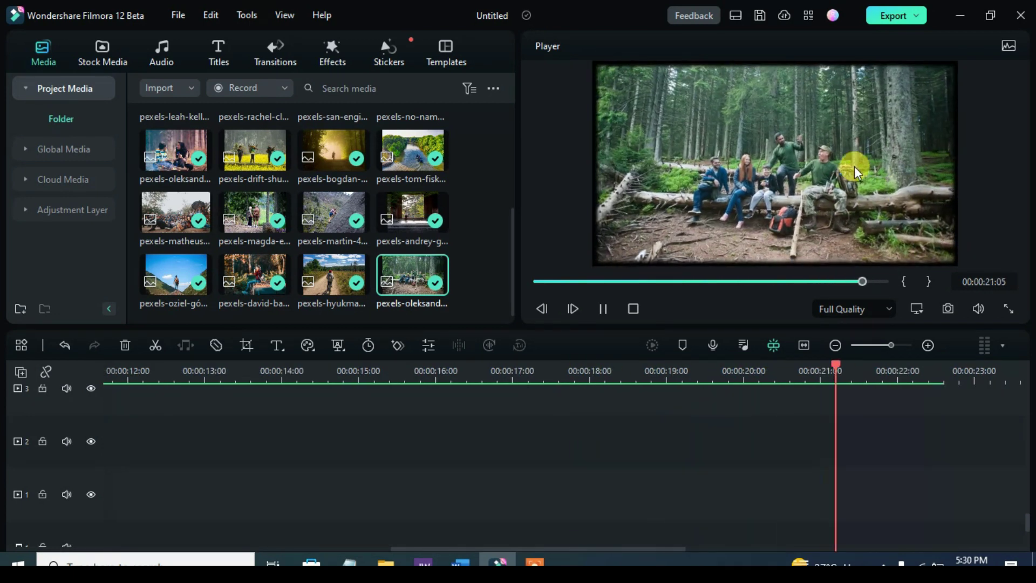
{"action": "left_click", "coordinate": [882, 16]}
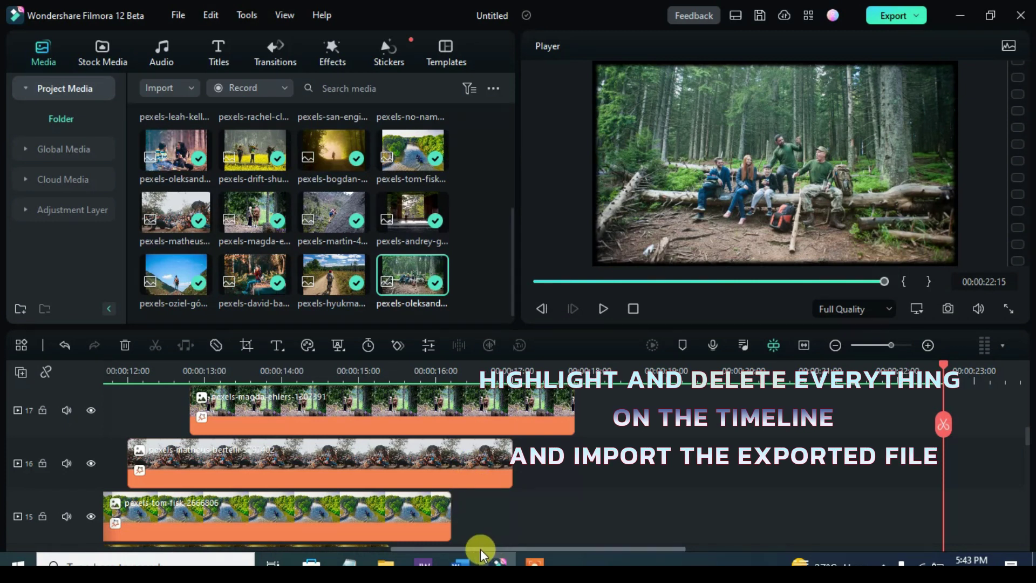
Step: Ripple-delete every clip from the timeline and remove the empty tracks
{"action": "left_click_drag", "start_coordinate": [480, 549], "coordinate": [217, 548]}
{"action": "scroll", "coordinate": [421, 469], "scroll_direction": "down", "scroll_amount": 12}
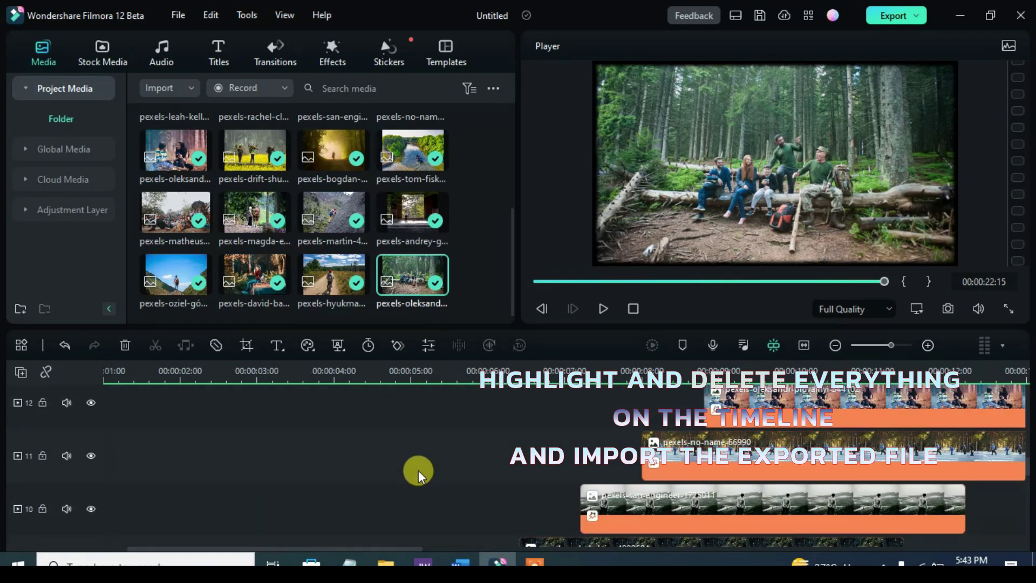
{"action": "scroll", "coordinate": [212, 521], "scroll_direction": "down", "scroll_amount": 5}
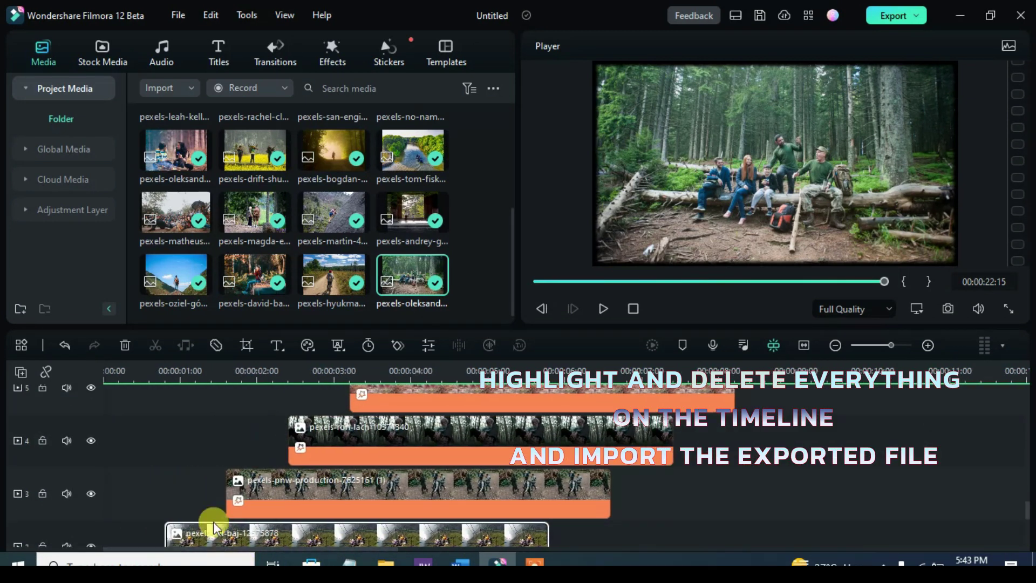
{"action": "left_click", "coordinate": [225, 458]}
{"action": "right_click", "coordinate": [278, 416]}
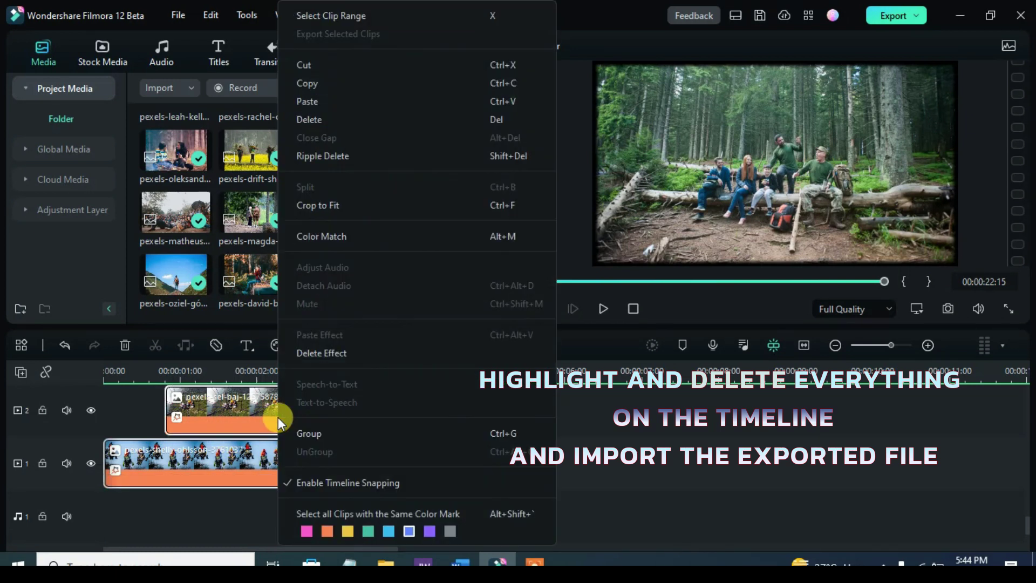
{"action": "left_click", "coordinate": [321, 124]}
{"action": "left_click", "coordinate": [24, 375]}
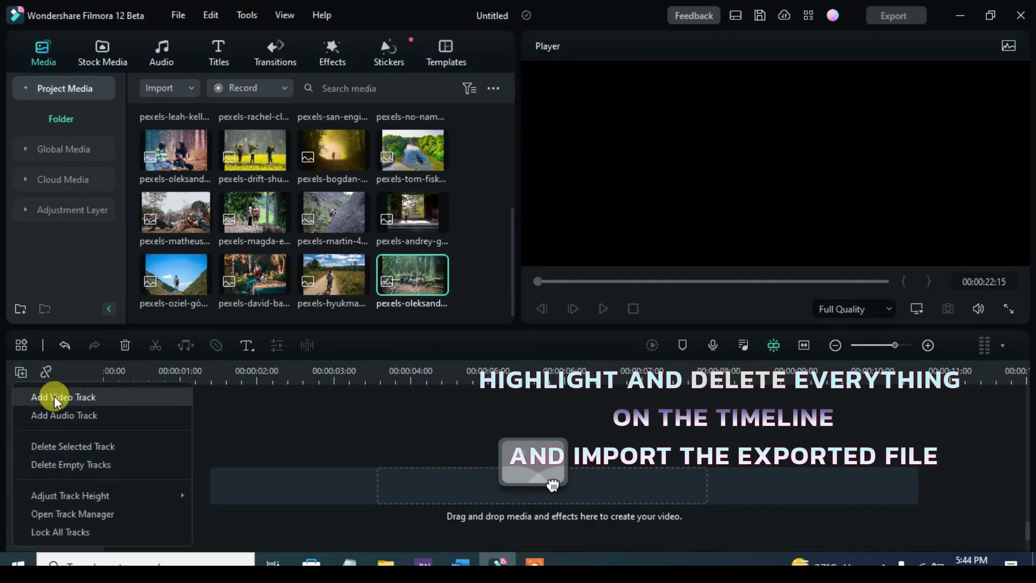
{"action": "left_click", "coordinate": [84, 465]}
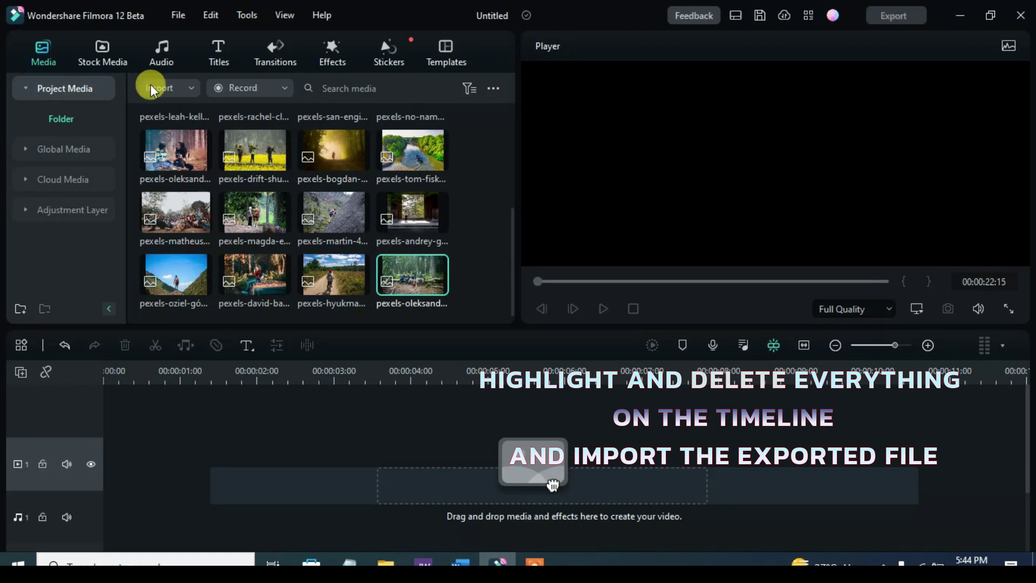
Step: Import the exported photo slideshow, place it on video track 1, and play it back
{"action": "left_click", "coordinate": [178, 89]}
{"action": "left_click", "coordinate": [169, 105]}
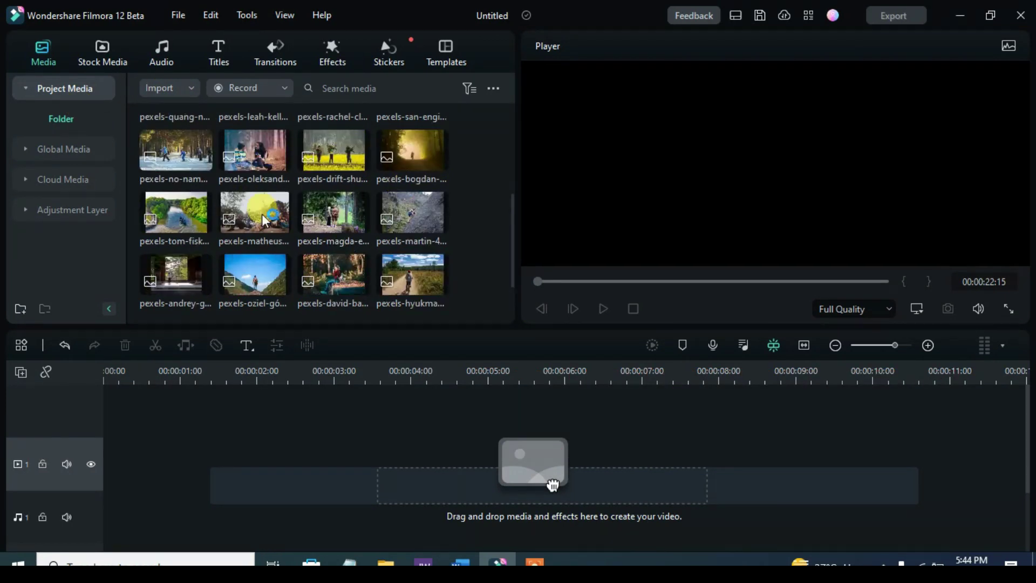
{"action": "left_click_drag", "start_coordinate": [512, 228], "coordinate": [507, 97]}
{"action": "left_click", "coordinate": [438, 222]}
{"action": "left_click_drag", "start_coordinate": [438, 222], "coordinate": [498, 265]}
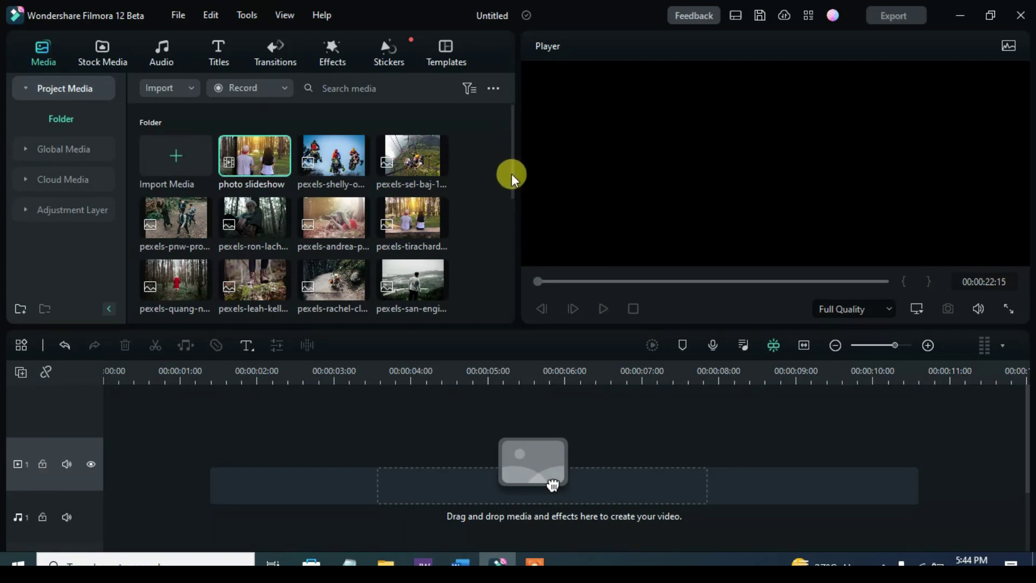
{"action": "left_click_drag", "start_coordinate": [237, 163], "coordinate": [327, 457]}
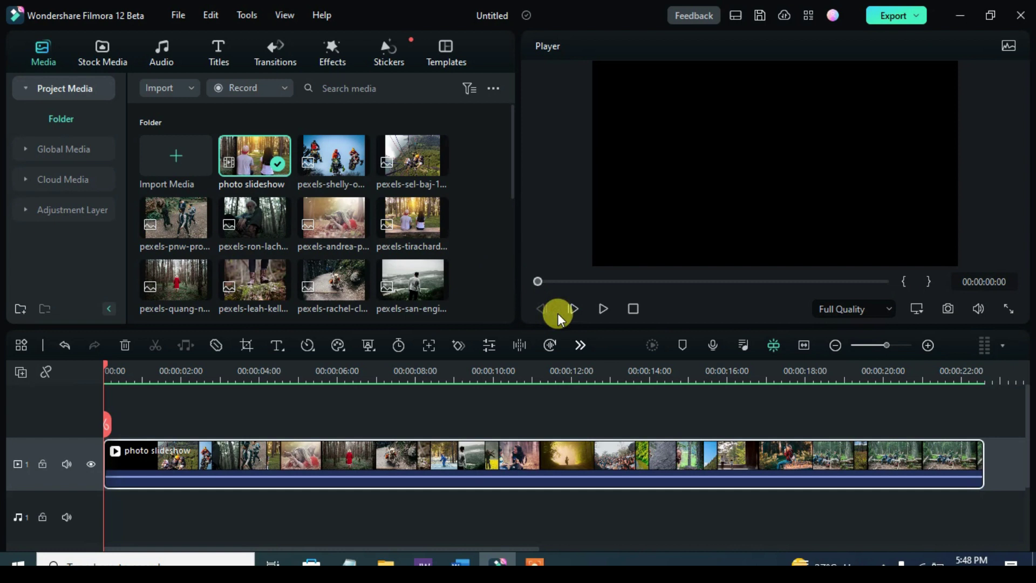
{"action": "left_click", "coordinate": [604, 309]}
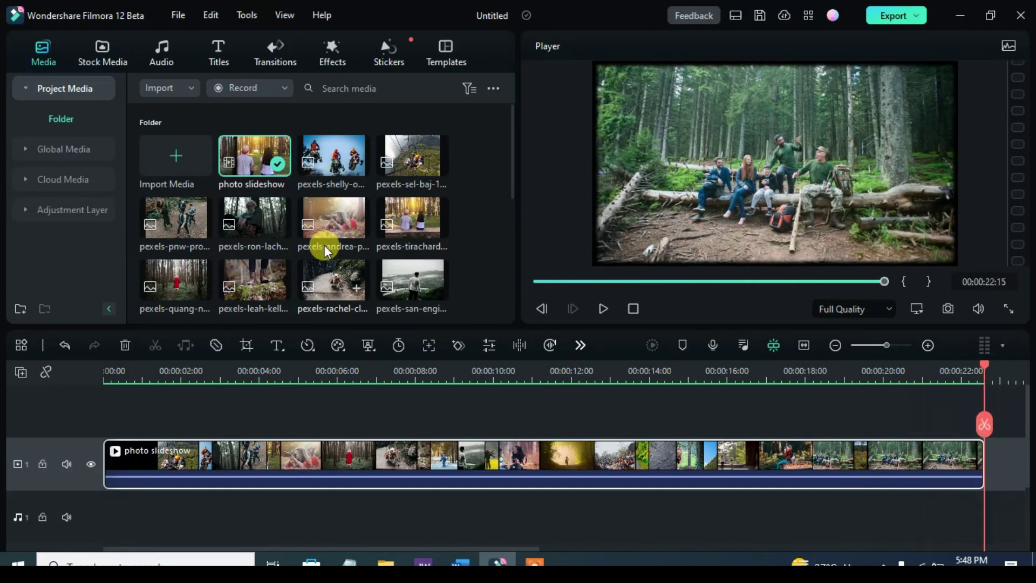
Step: Put the Apfel effect on track 2, stretch it to 00:00:22:15, and set opacity 40
{"action": "left_click", "coordinate": [333, 57]}
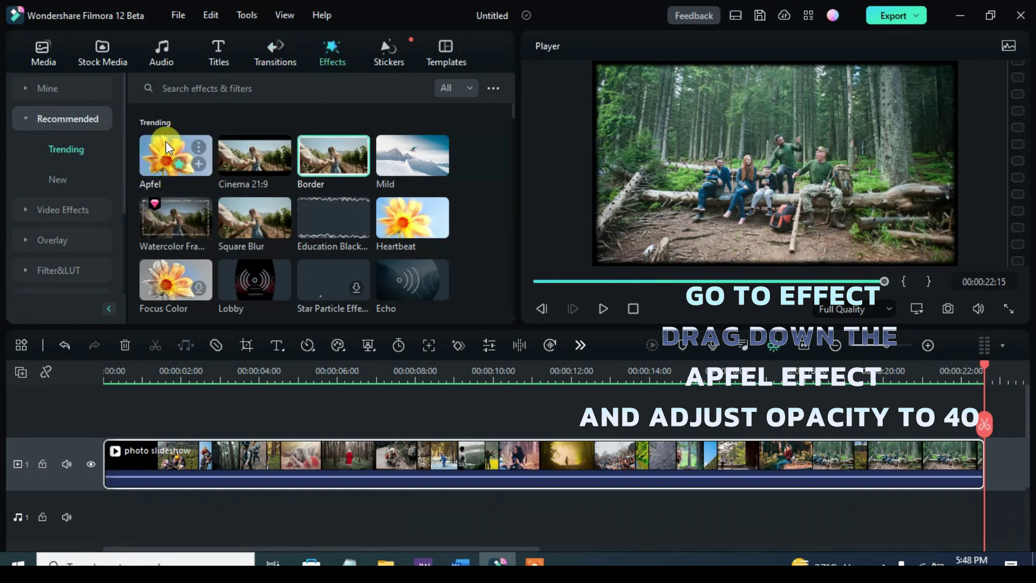
{"action": "left_click_drag", "start_coordinate": [132, 397], "coordinate": [156, 427]}
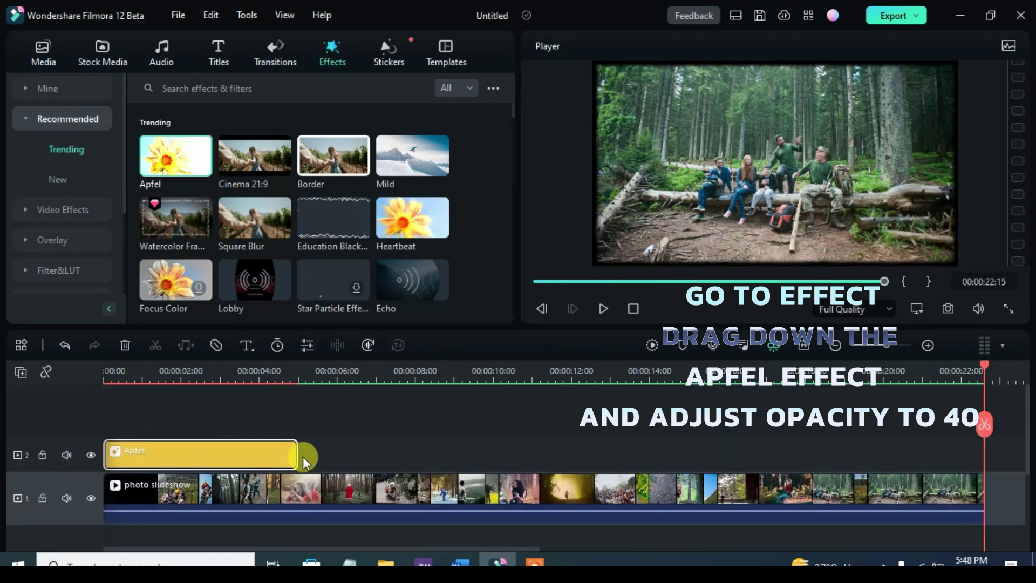
{"action": "left_click_drag", "start_coordinate": [294, 455], "coordinate": [982, 456]}
{"action": "double_click", "coordinate": [493, 455]}
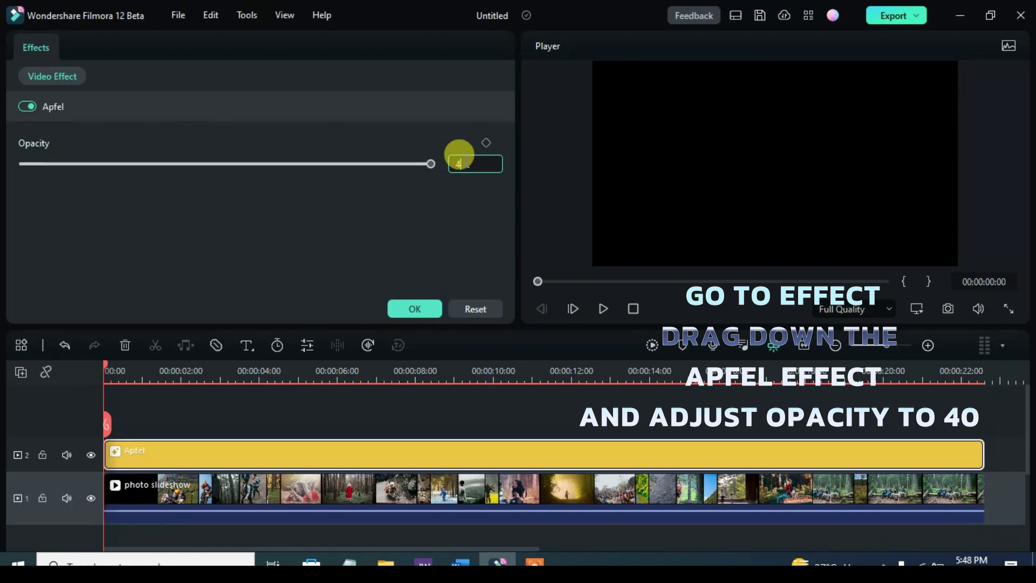
{"action": "left_click", "coordinate": [410, 309]}
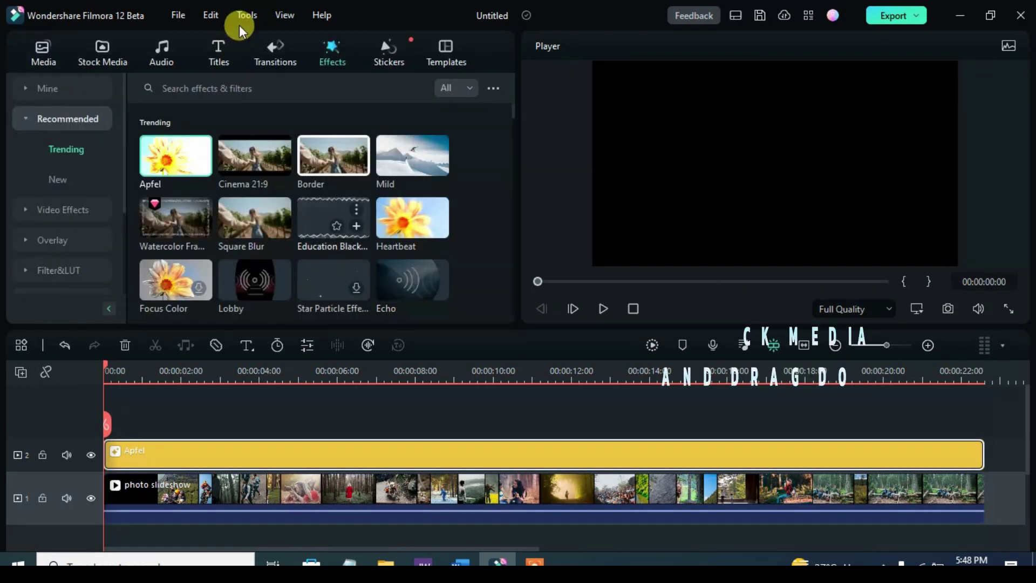
Step: Drag the black Filmstock solid color onto track 3 and stretch it to 00:00:22:15
{"action": "left_click", "coordinate": [106, 54]}
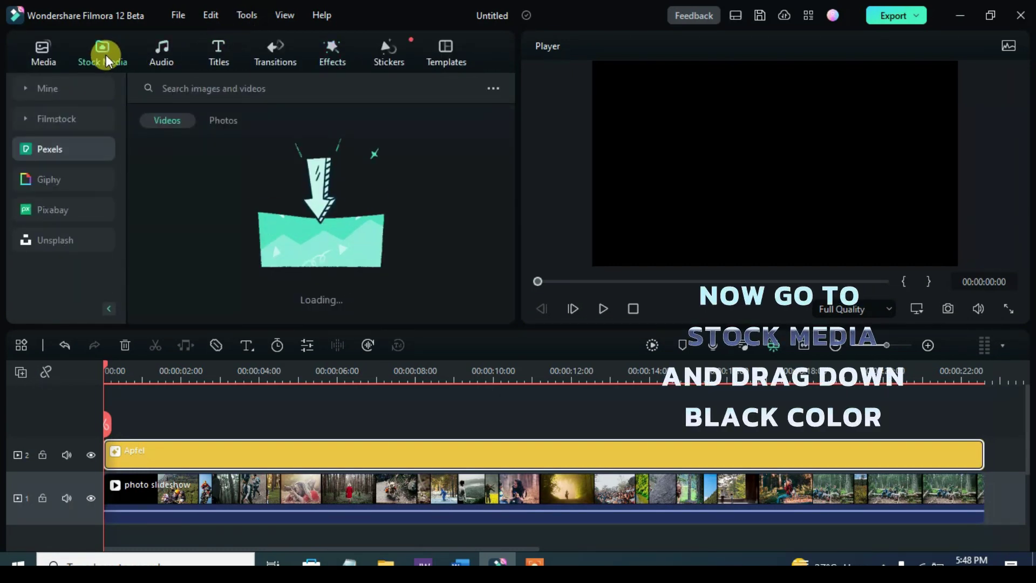
{"action": "left_click", "coordinate": [52, 118]}
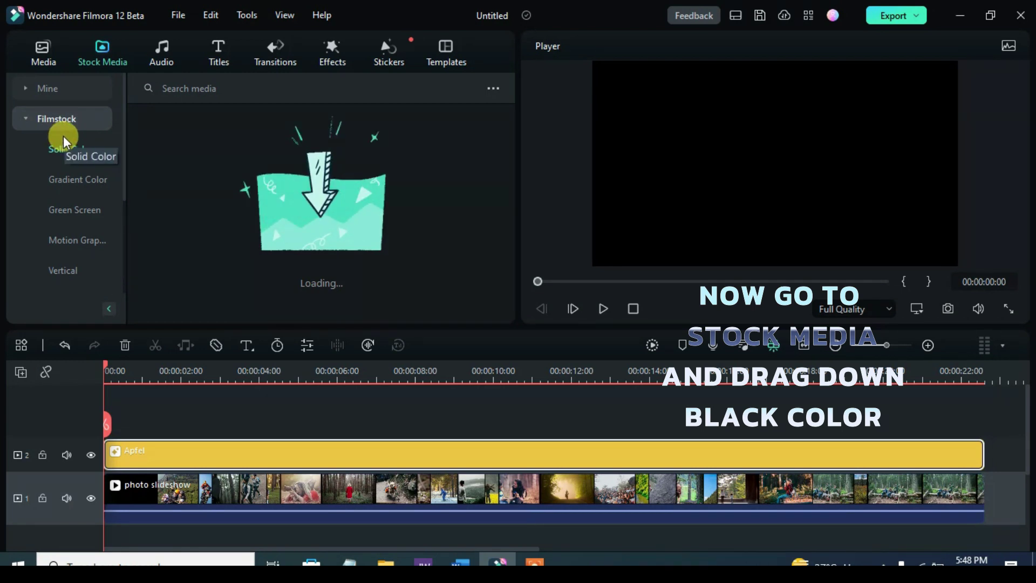
{"action": "left_click_drag", "start_coordinate": [513, 141], "coordinate": [509, 271]}
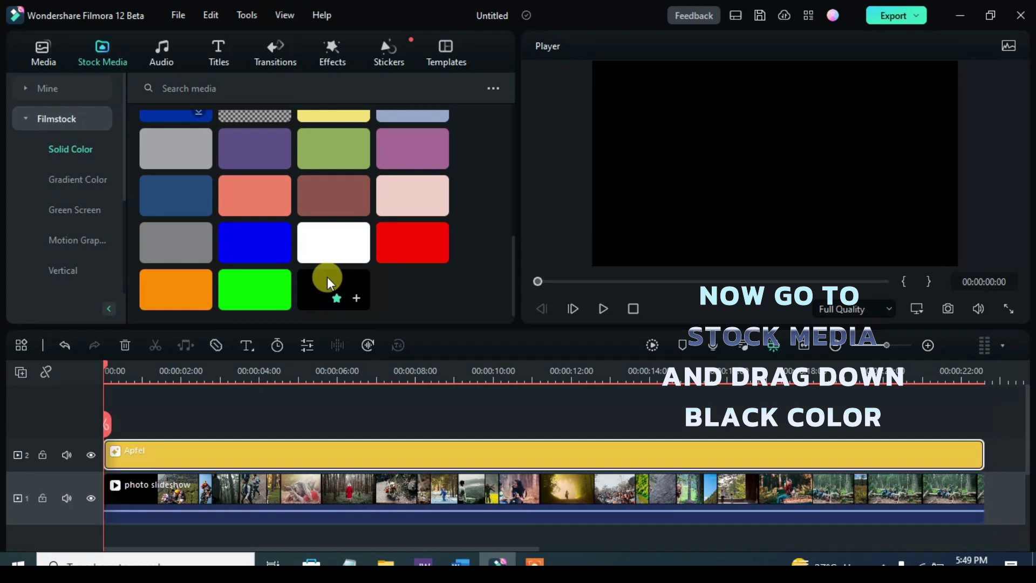
{"action": "left_click_drag", "start_coordinate": [252, 396], "coordinate": [178, 412]}
{"action": "left_click_drag", "start_coordinate": [285, 451], "coordinate": [978, 465]}
Step: Apply an inverted Rectangle mask to the black layer so the photos show inside
{"action": "double_click", "coordinate": [344, 456]}
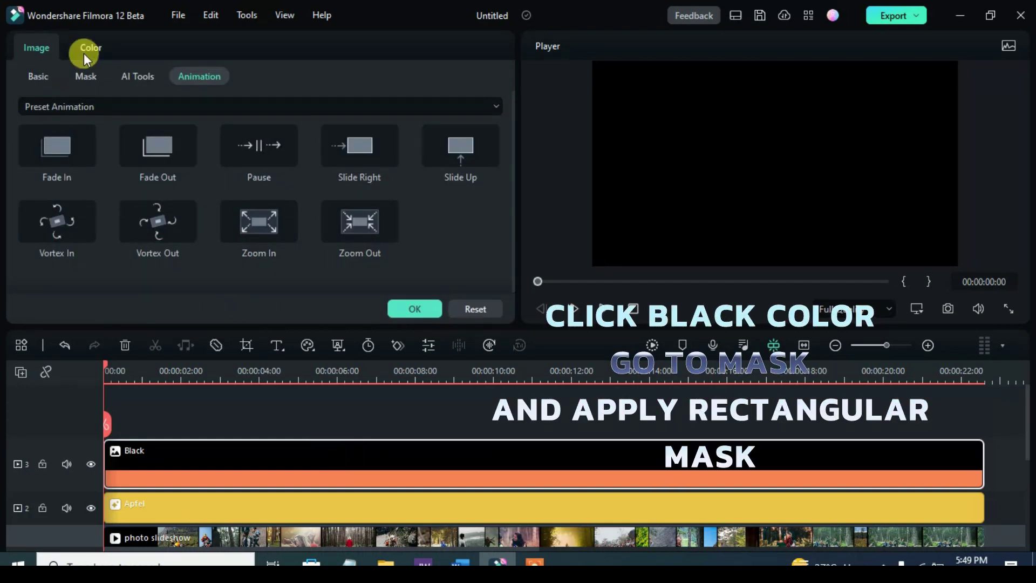
{"action": "left_click", "coordinate": [83, 75]}
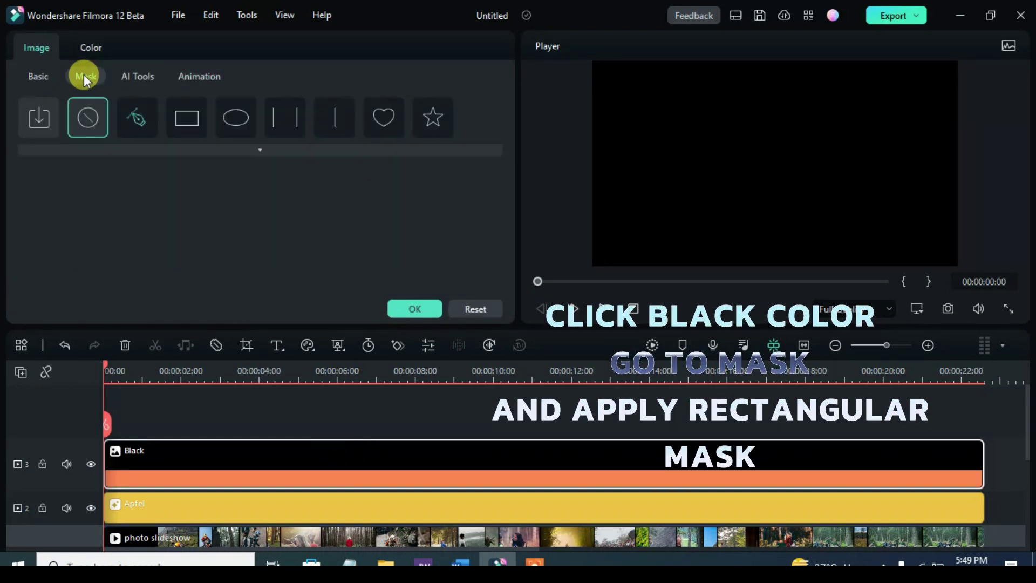
{"action": "left_click", "coordinate": [179, 113]}
{"action": "left_click", "coordinate": [108, 367]}
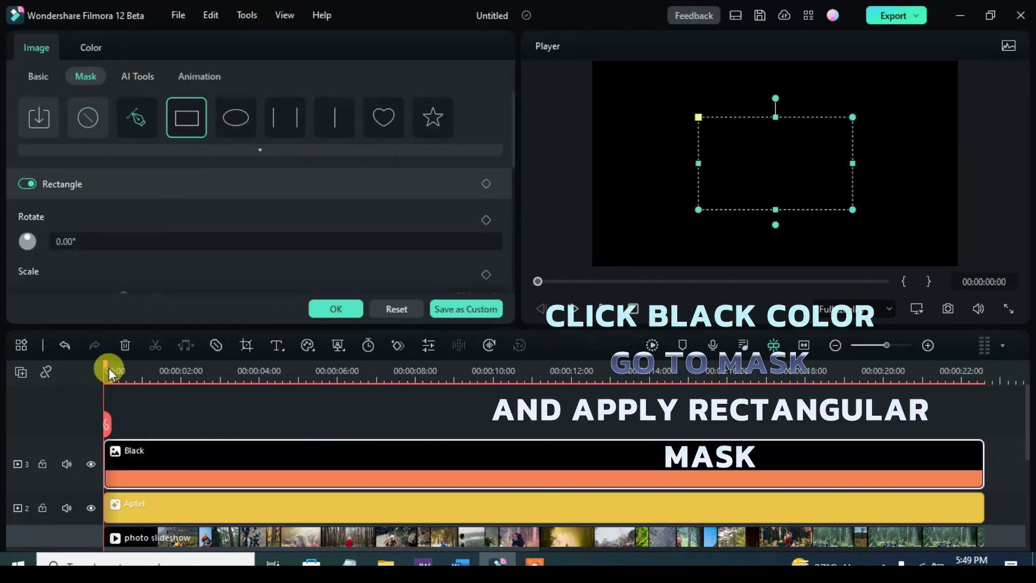
{"action": "left_click_drag", "start_coordinate": [107, 365], "coordinate": [208, 377]}
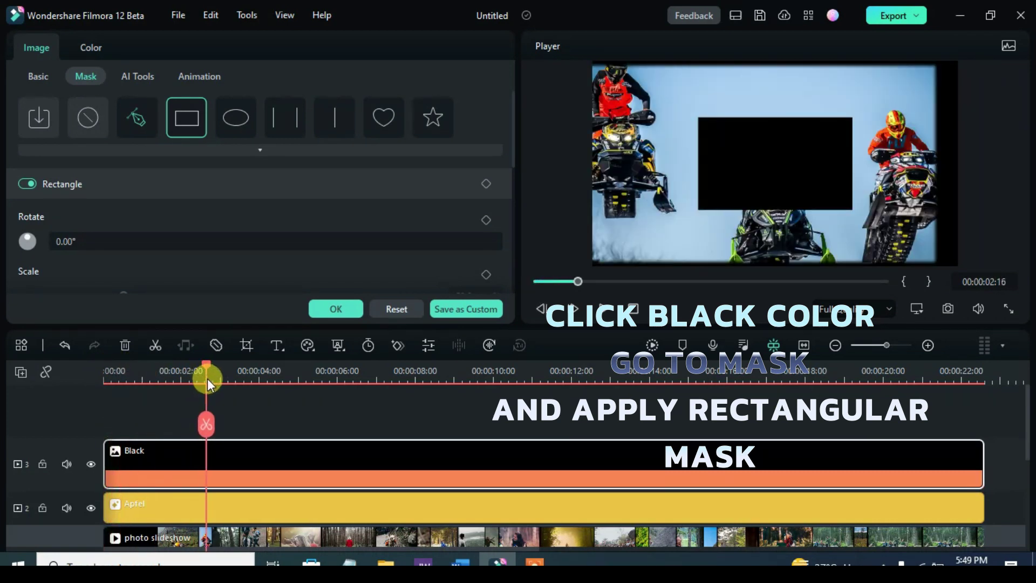
{"action": "left_click", "coordinate": [178, 120]}
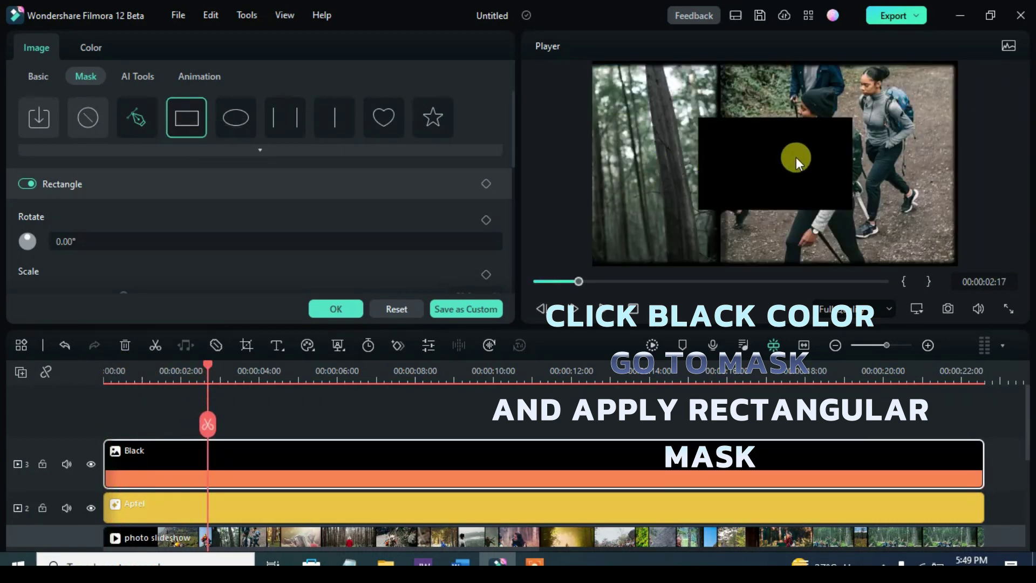
{"action": "left_click_drag", "start_coordinate": [513, 110], "coordinate": [513, 237]}
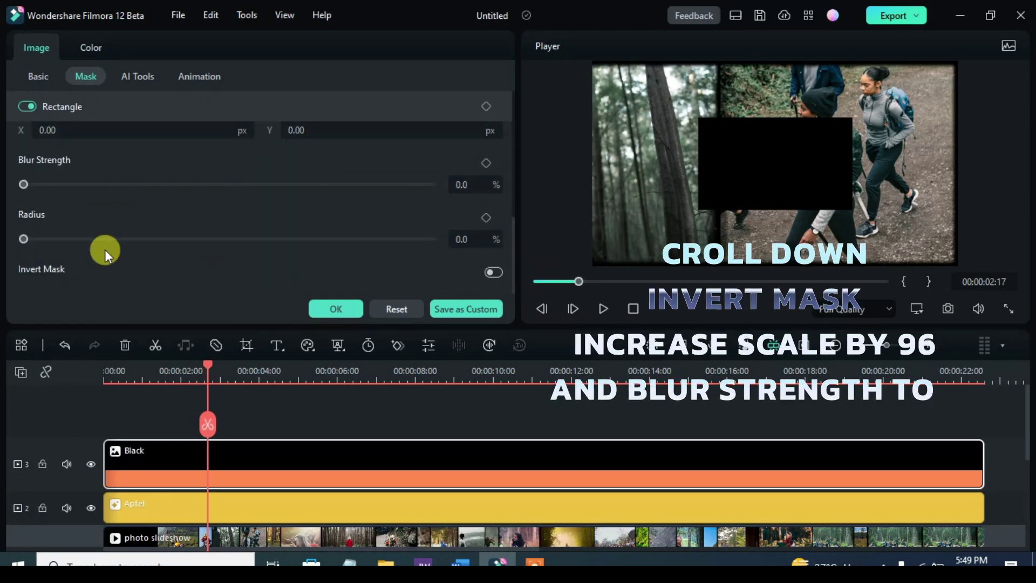
{"action": "left_click", "coordinate": [492, 273]}
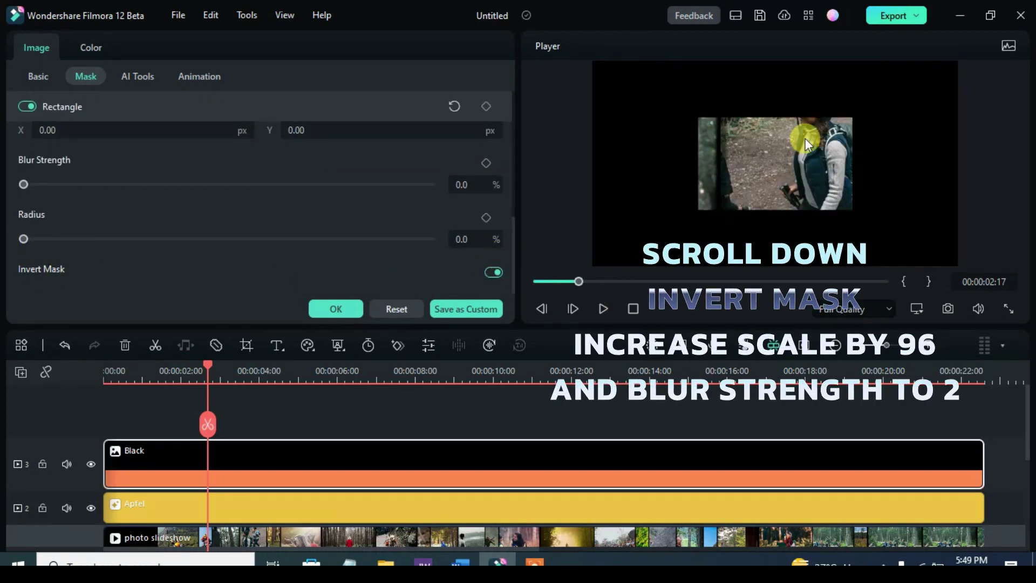
Step: Set mask scale 96, blur strength 2 and rounded corners, then render a preview
{"action": "left_click_drag", "start_coordinate": [515, 251], "coordinate": [518, 168]}
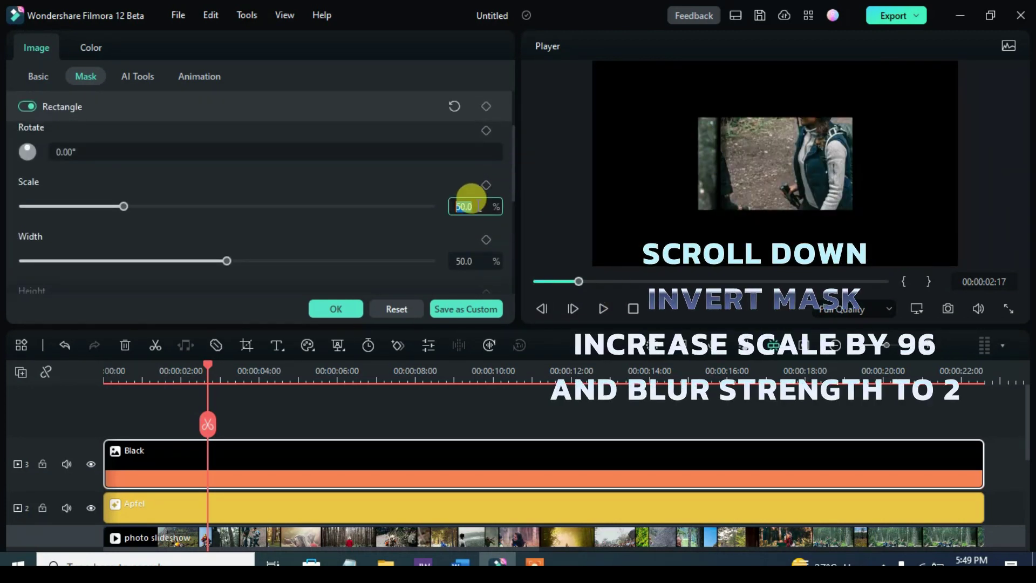
{"action": "type", "text": "96"}
{"action": "key", "text": "Return"}
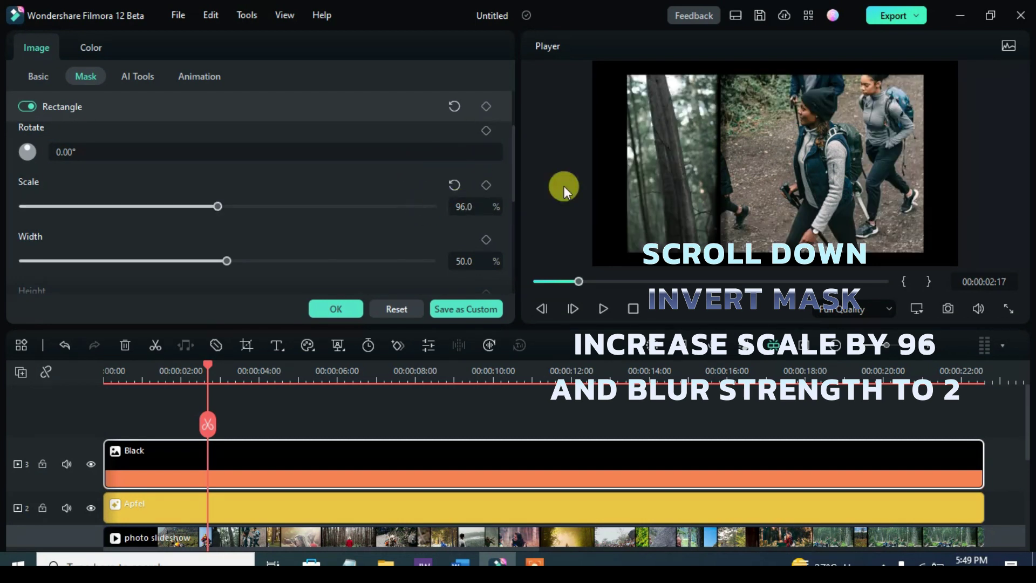
{"action": "left_click_drag", "start_coordinate": [513, 157], "coordinate": [520, 227]}
{"action": "key", "text": "Return"}
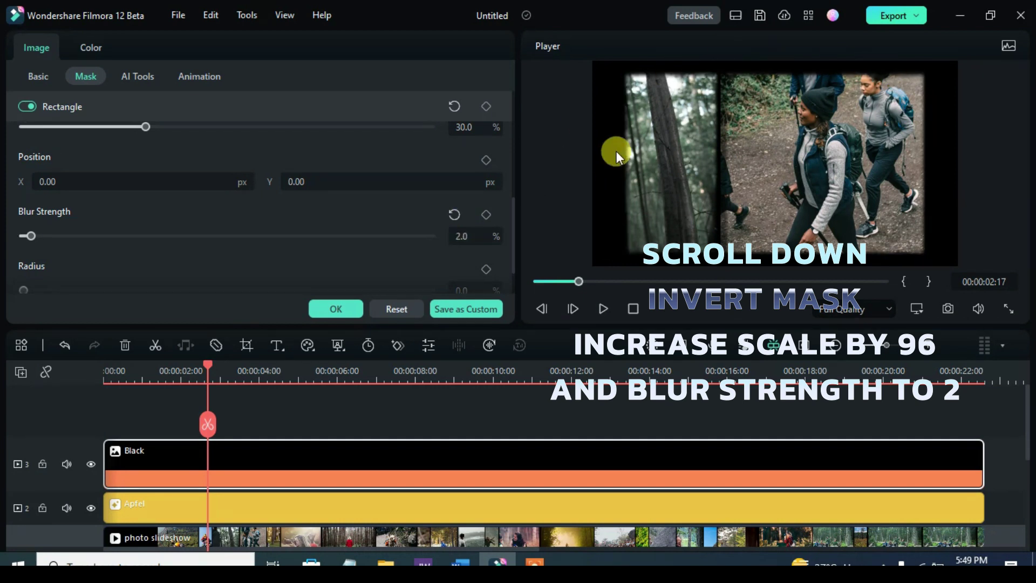
{"action": "left_click", "coordinate": [634, 104]}
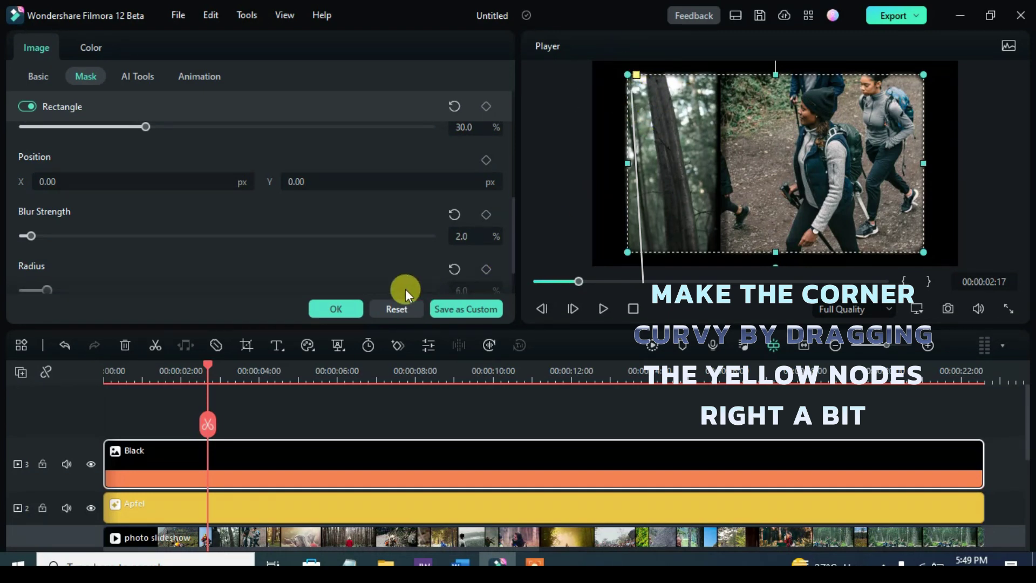
{"action": "left_click", "coordinate": [332, 309]}
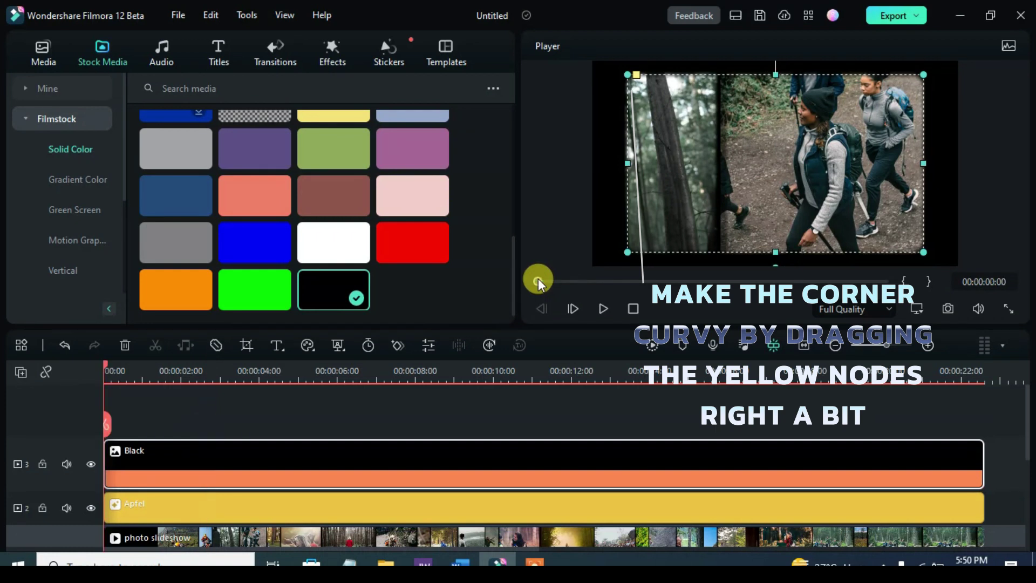
{"action": "left_click", "coordinate": [540, 283]}
{"action": "left_click", "coordinate": [650, 344]}
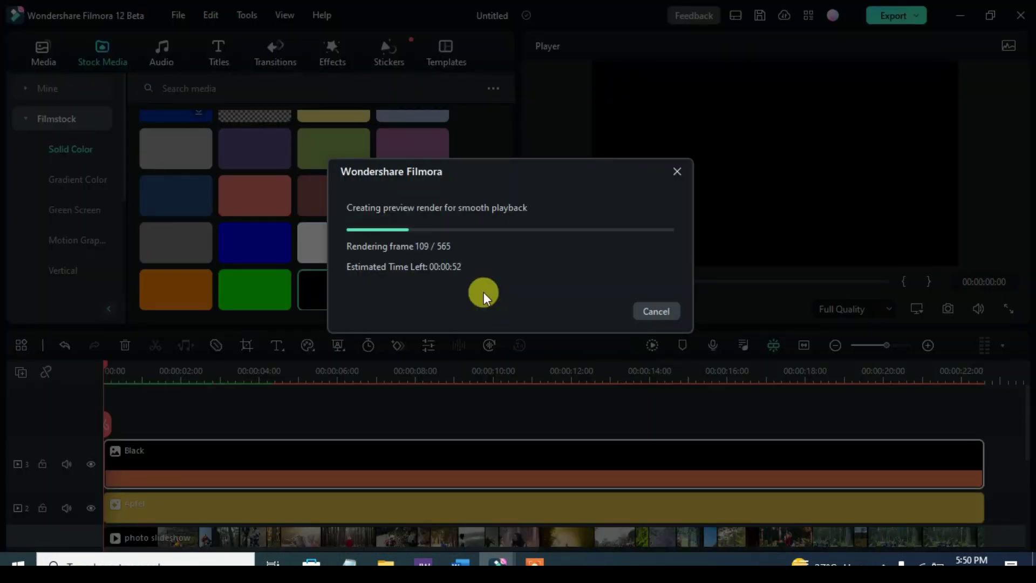